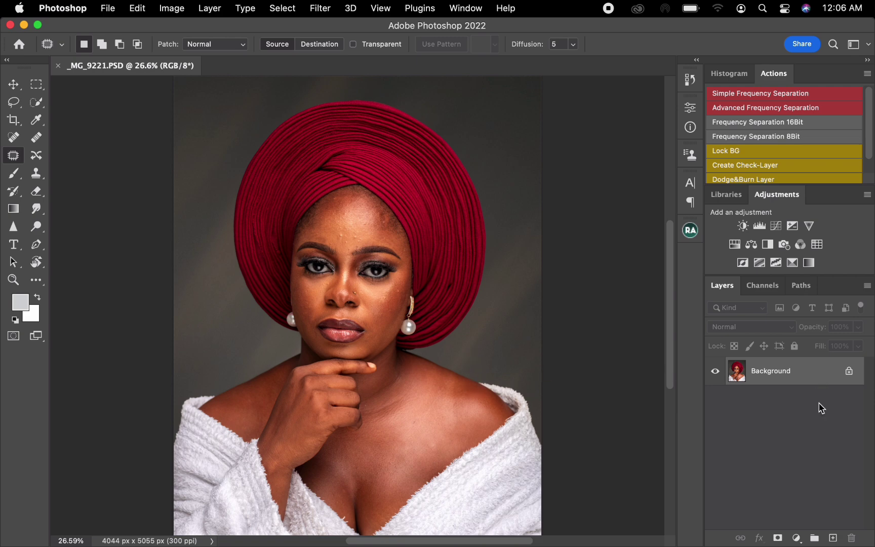
Duplicate the Background layer twice, naming the upper copy "high" and the lower copy "low".
left_click_drag(819, 387, 833, 537)
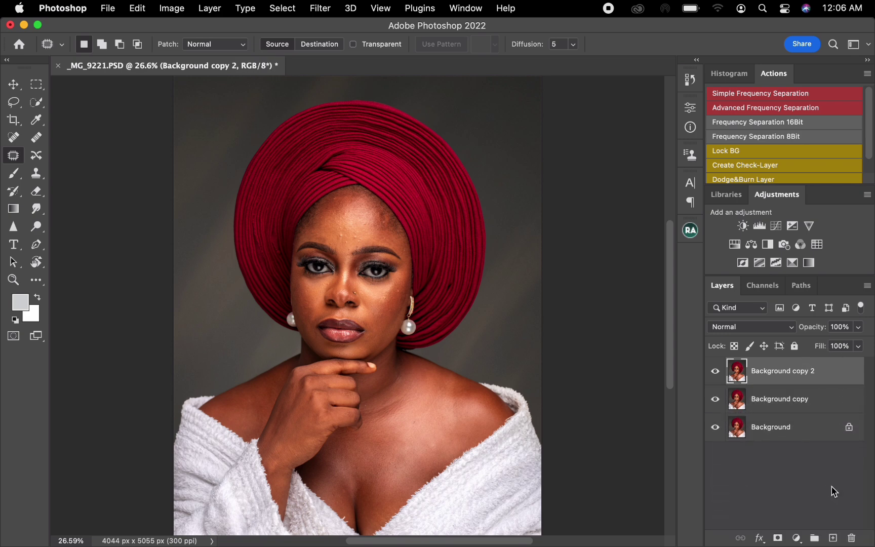
double_click(766, 372)
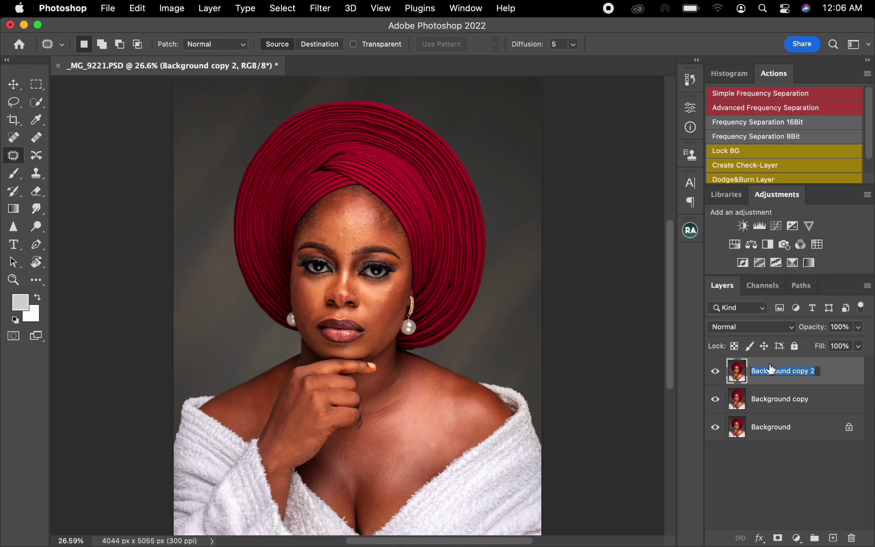
type("high")
key("Return")
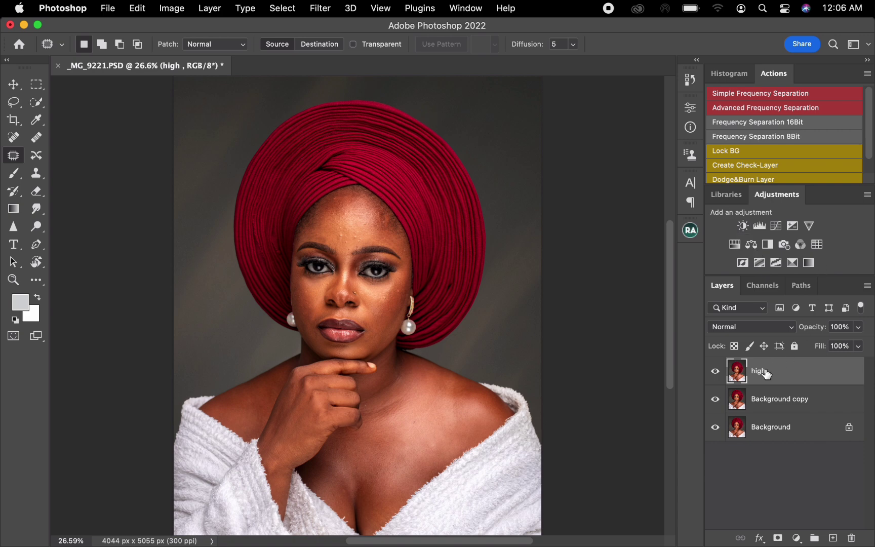
double_click(772, 400)
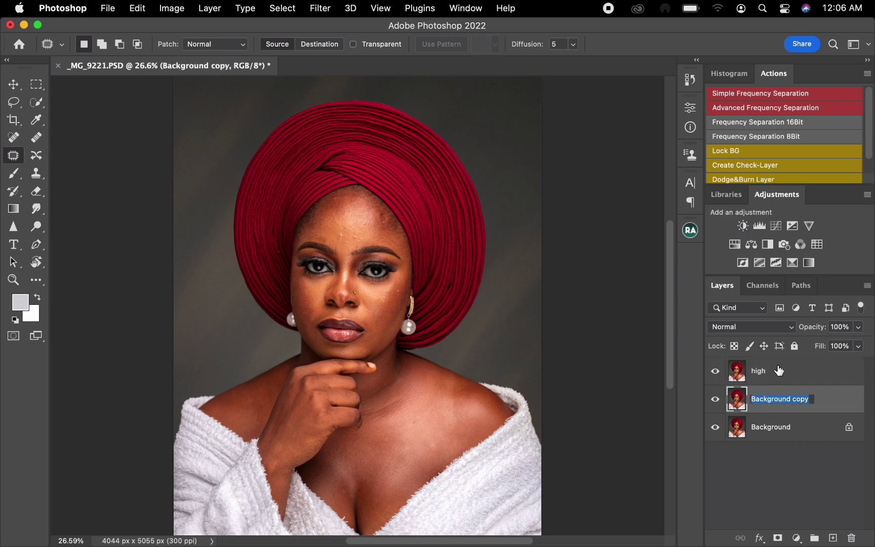
key("BackSpace")
key("Return")
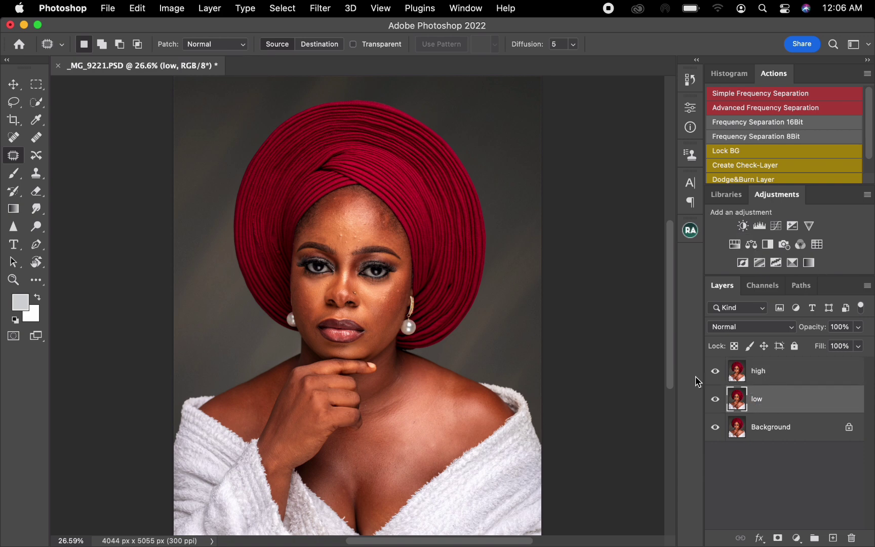
Hide the high layer and apply a Gaussian Blur with a radius of about 7 pixels to the low layer.
left_click(762, 373)
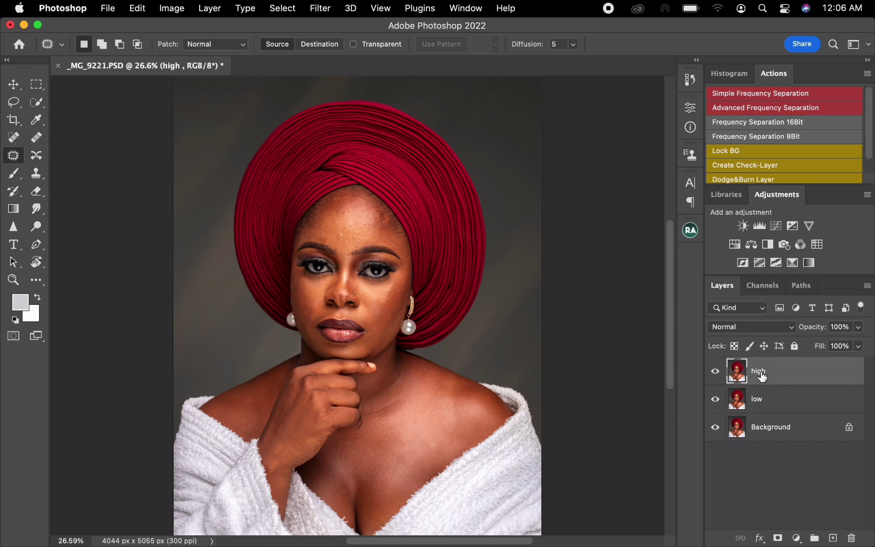
left_click(714, 373)
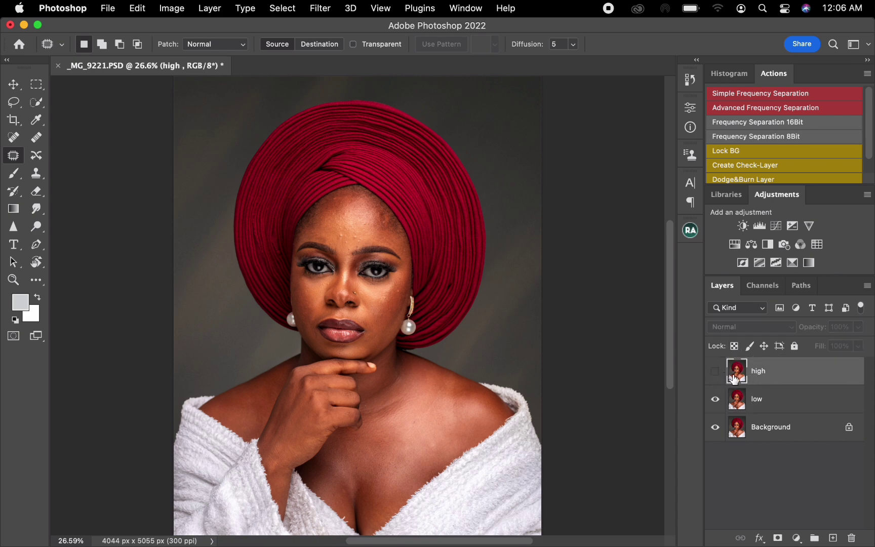
left_click(771, 403)
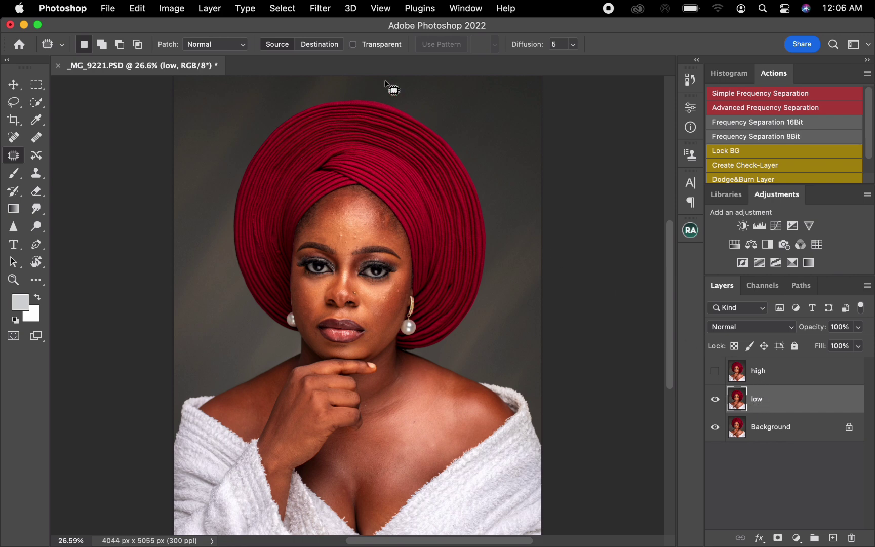
left_click(324, 9)
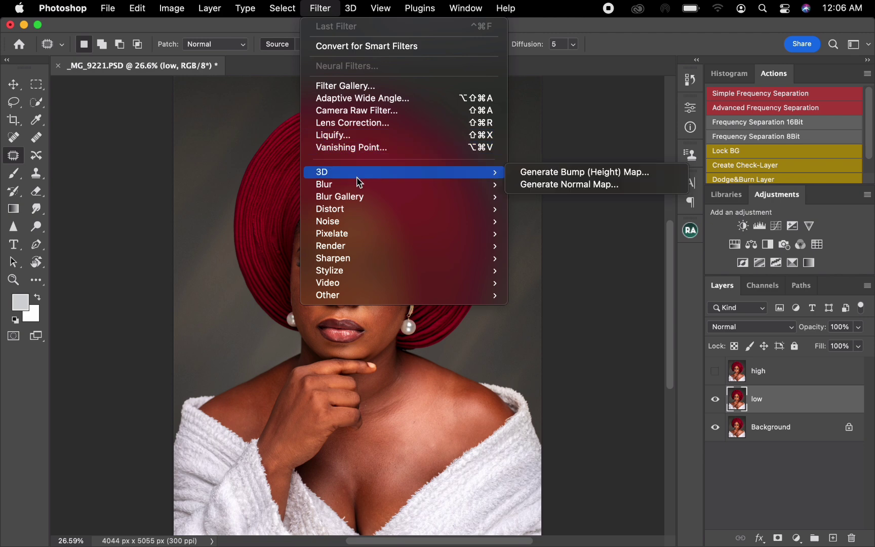
mouse_move(354, 185)
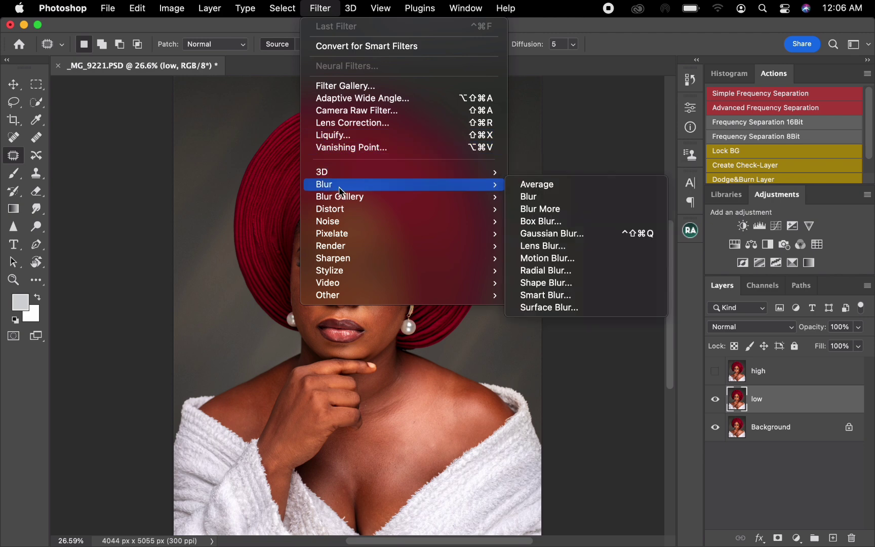
left_click(541, 236)
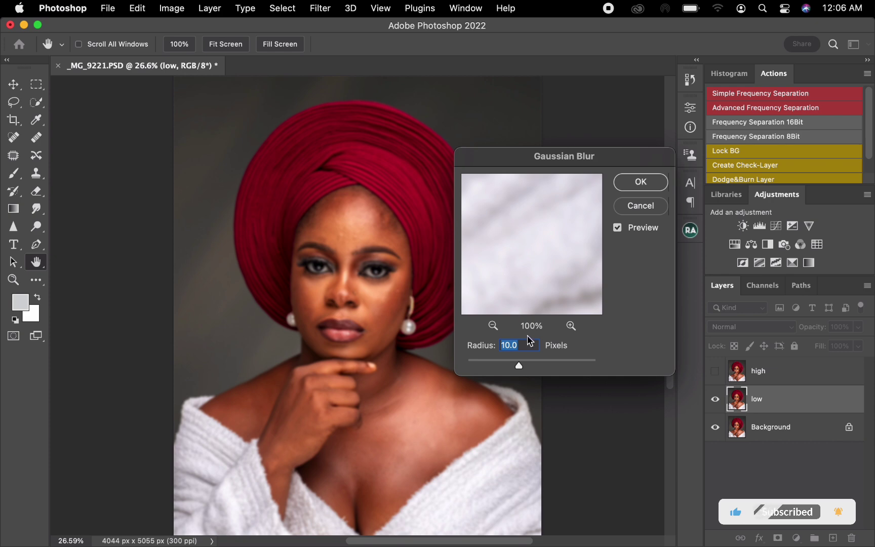
left_click_drag(518, 365, 414, 367)
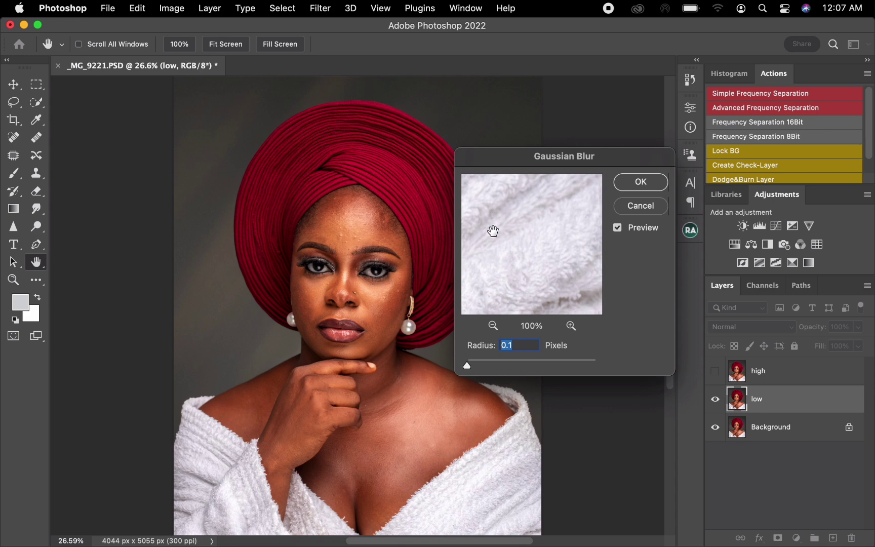
left_click(349, 237)
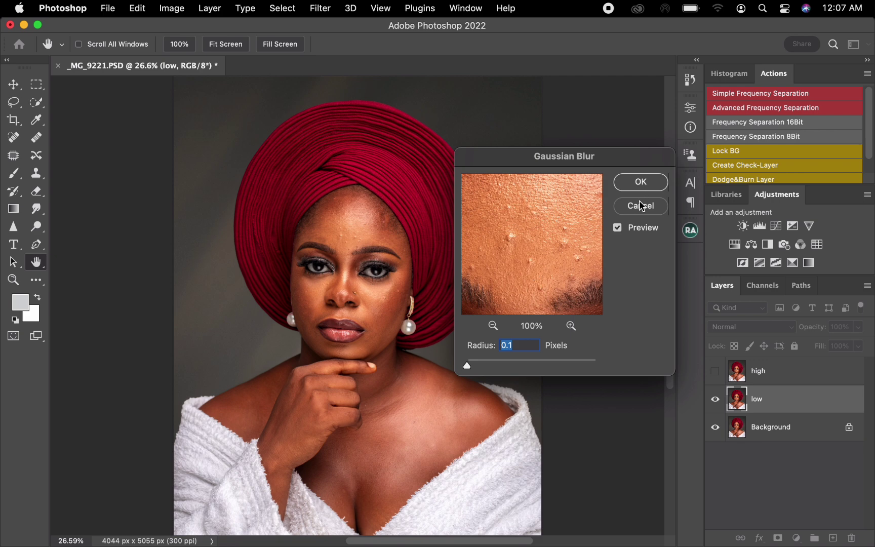
left_click_drag(469, 366, 510, 366)
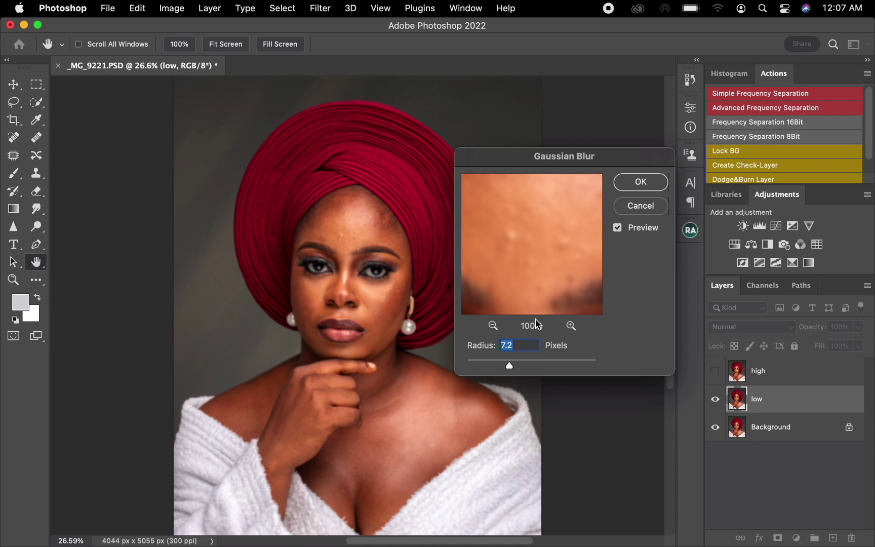
left_click_drag(508, 364, 506, 366)
left_click(641, 182)
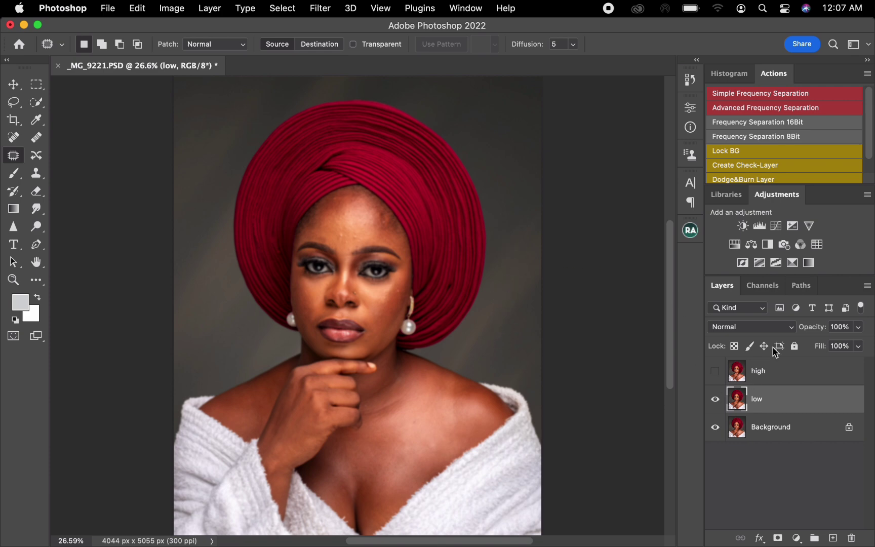
Select the high layer and make it visible again.
left_click(788, 378)
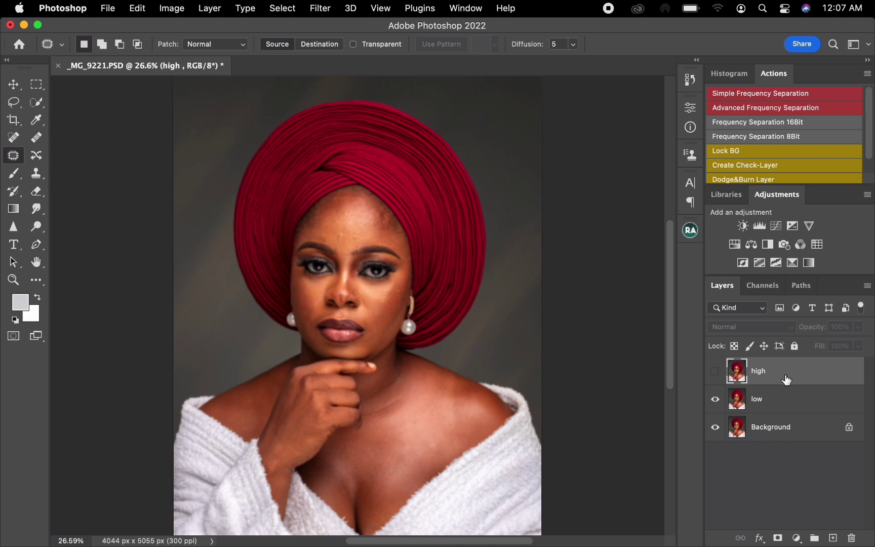
left_click(13, 84)
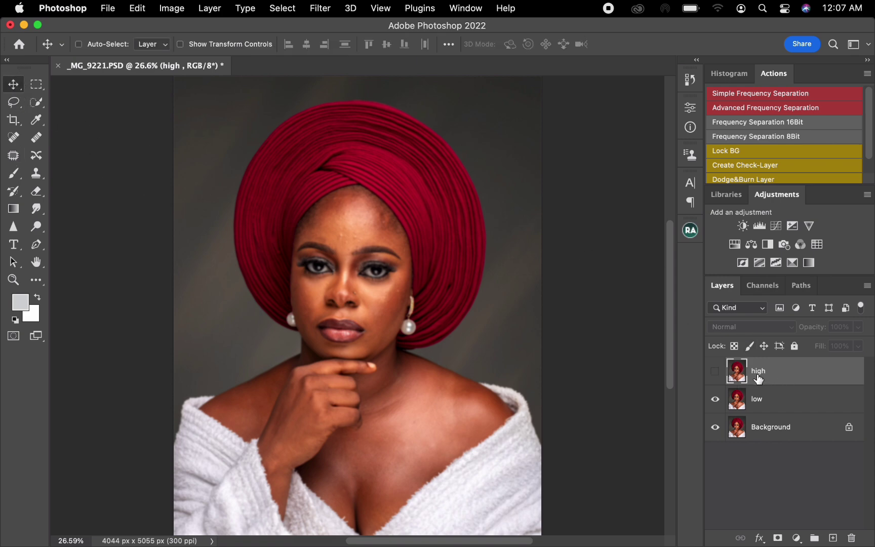
left_click(714, 372)
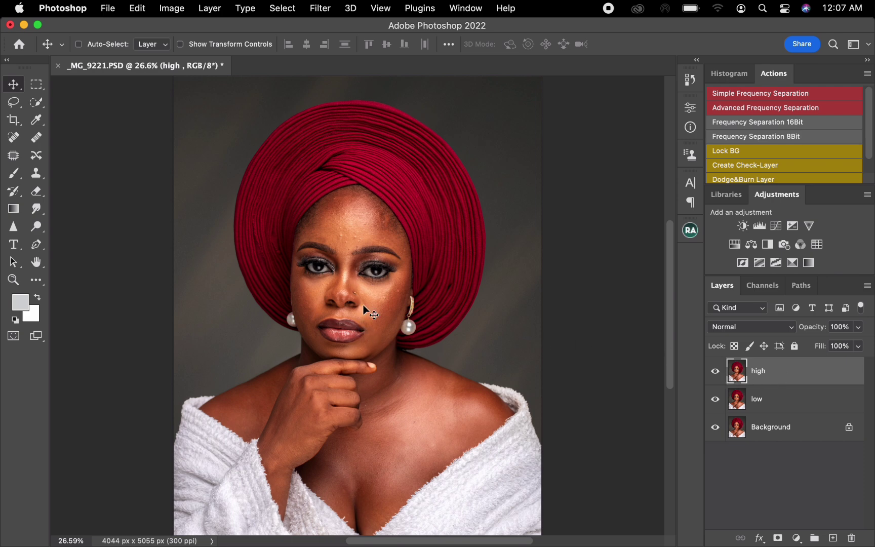
Use Apply Image on the high layer with low as source, Subtract, scale 2, offset 128, and set its blend mode to Linear Light.
left_click(177, 11)
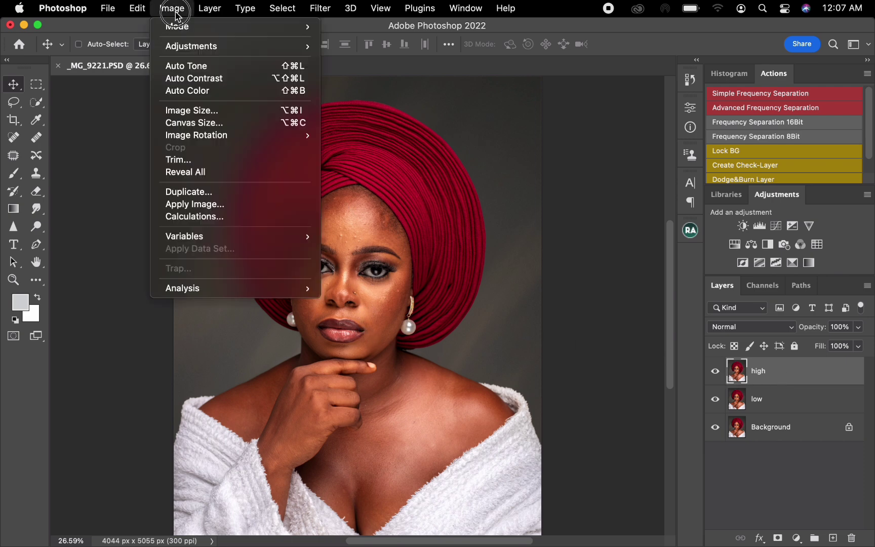
left_click(210, 204)
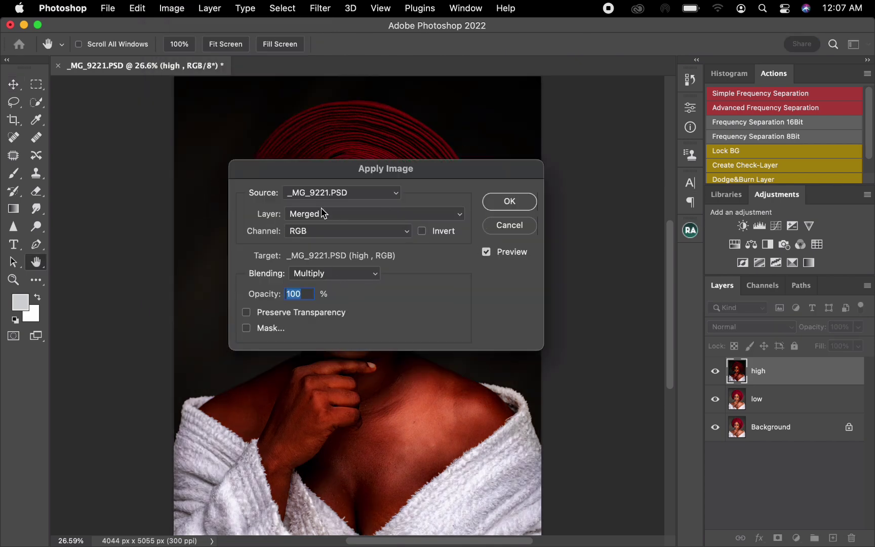
left_click(340, 215)
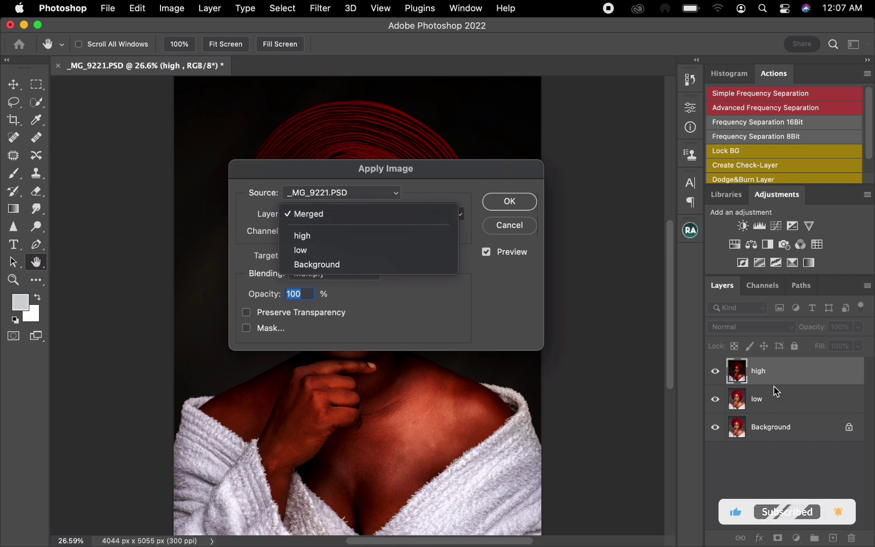
left_click(332, 253)
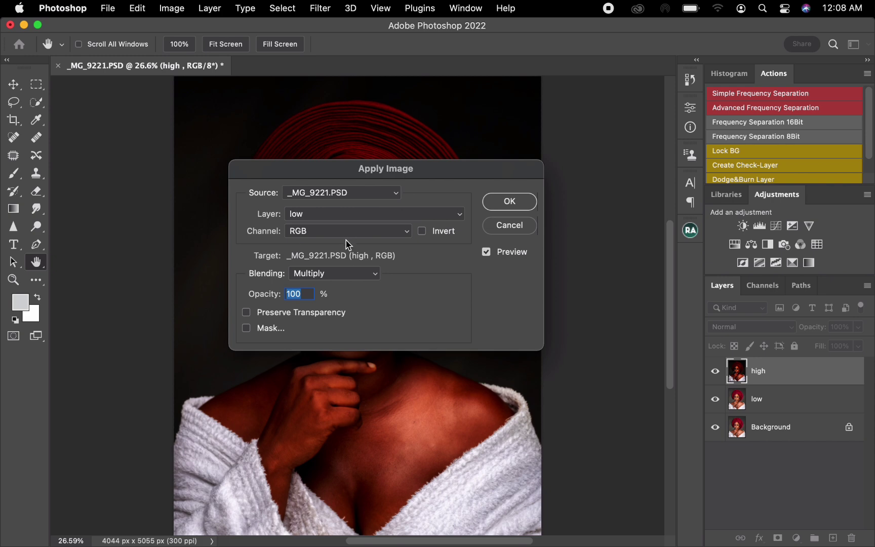
left_click(340, 278)
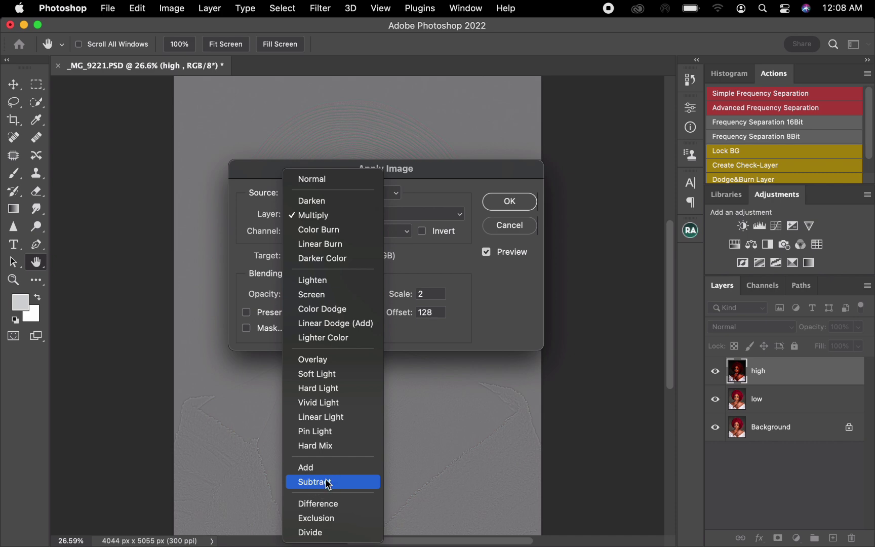
left_click(328, 484)
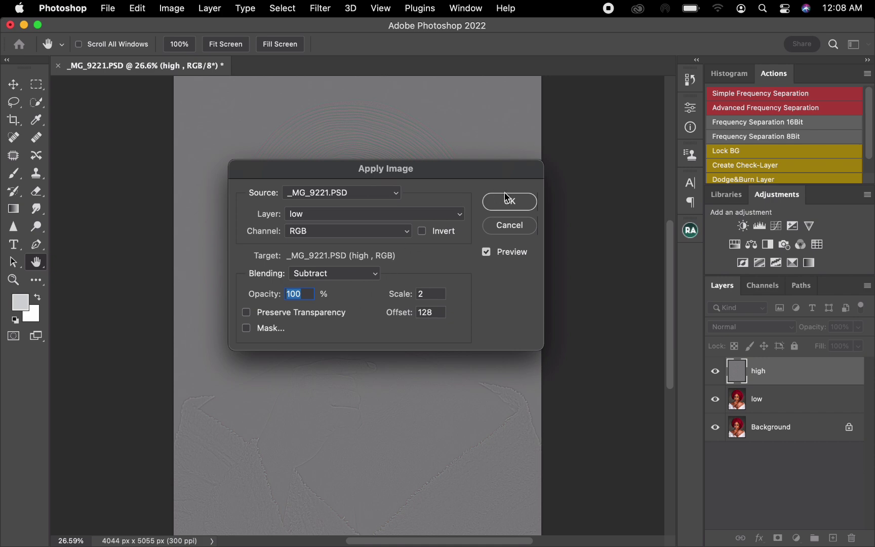
left_click(514, 206)
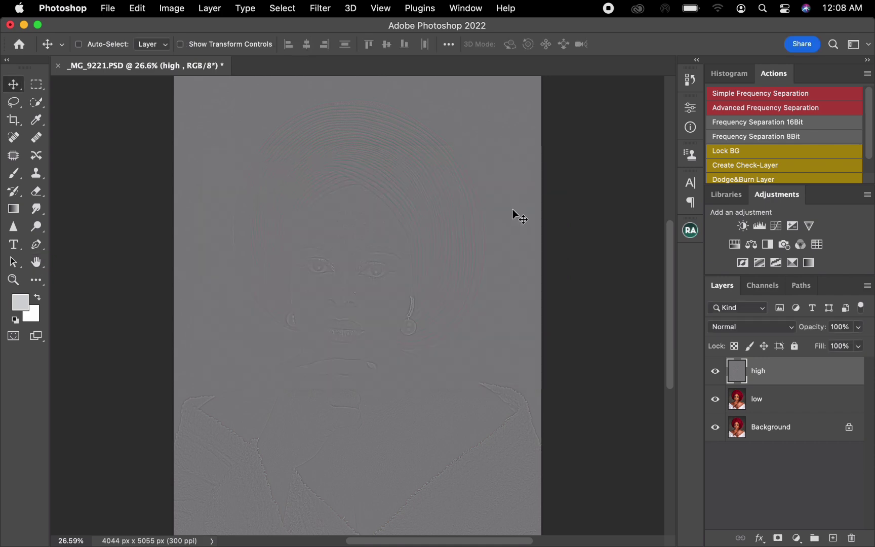
left_click(757, 328)
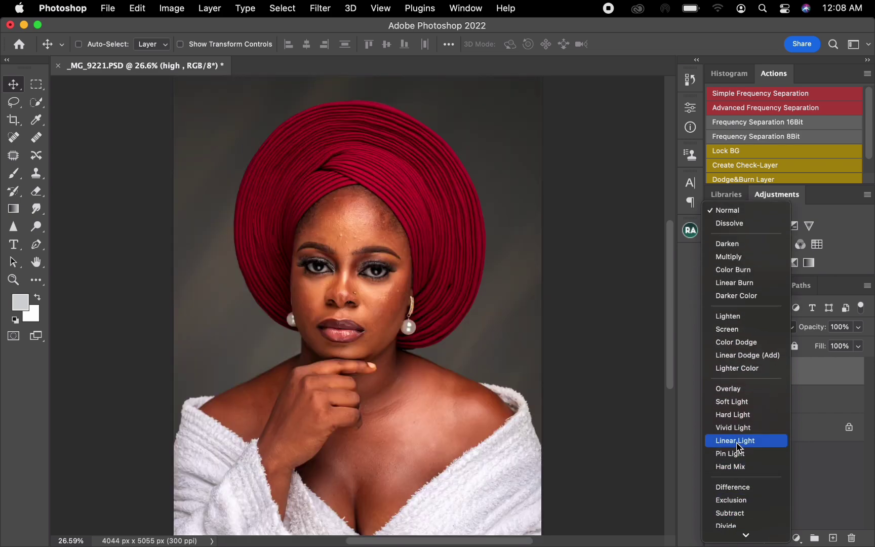
left_click(738, 445)
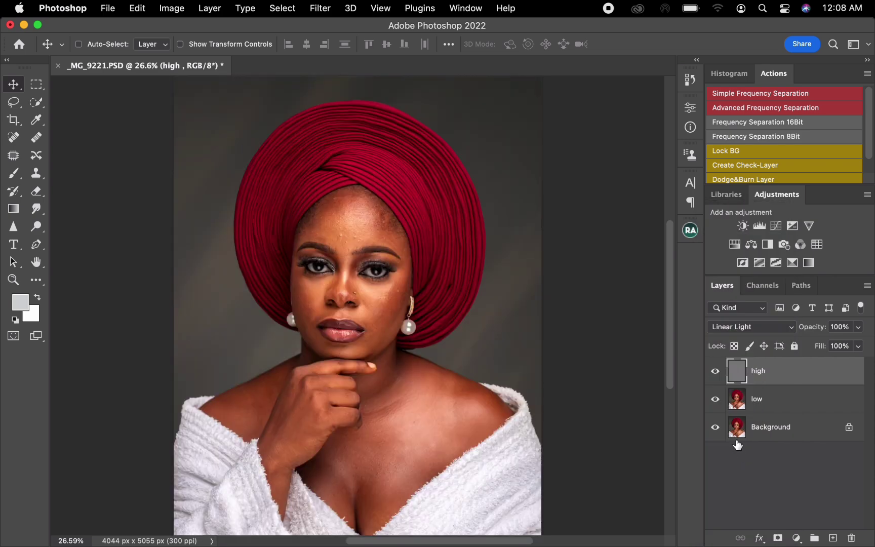
Group the high and low layers and name the group FS.
left_click(791, 401)
left_click_drag(796, 400, 814, 538)
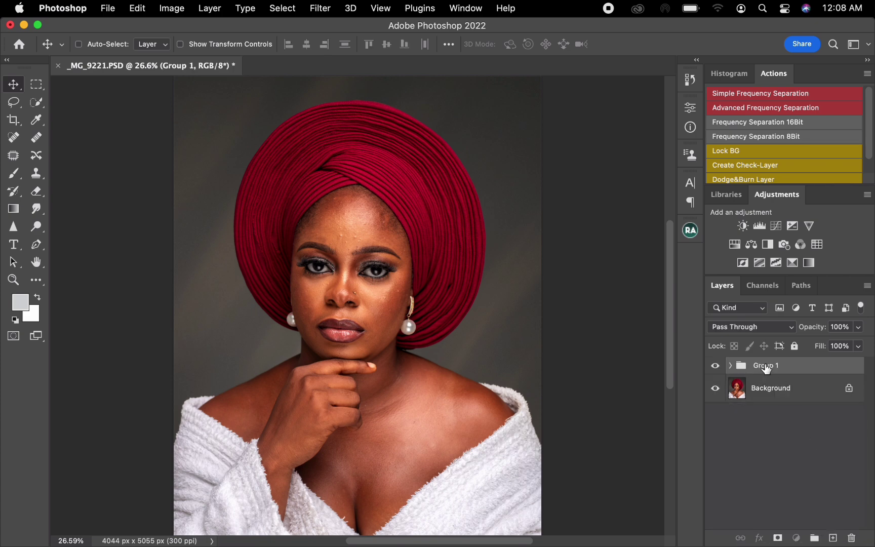
double_click(764, 366)
type("FS")
key("Return")
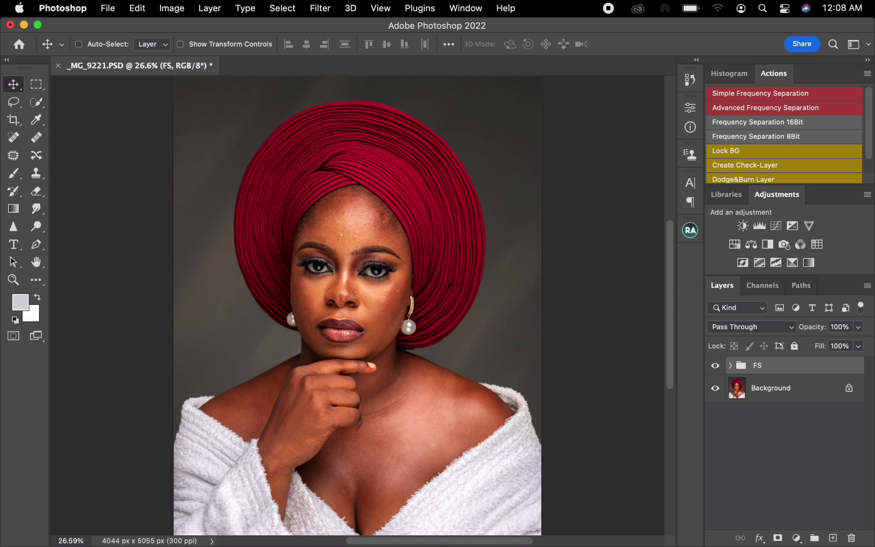
On the high layer inside the FS group, cover the forehead bumps with clean skin texture using the Clone Stamp.
left_click(729, 365)
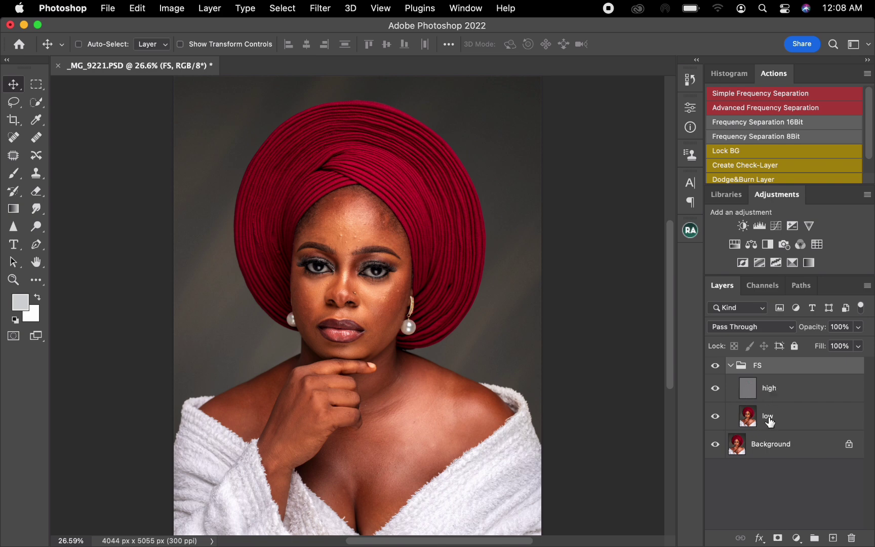
left_click(792, 398)
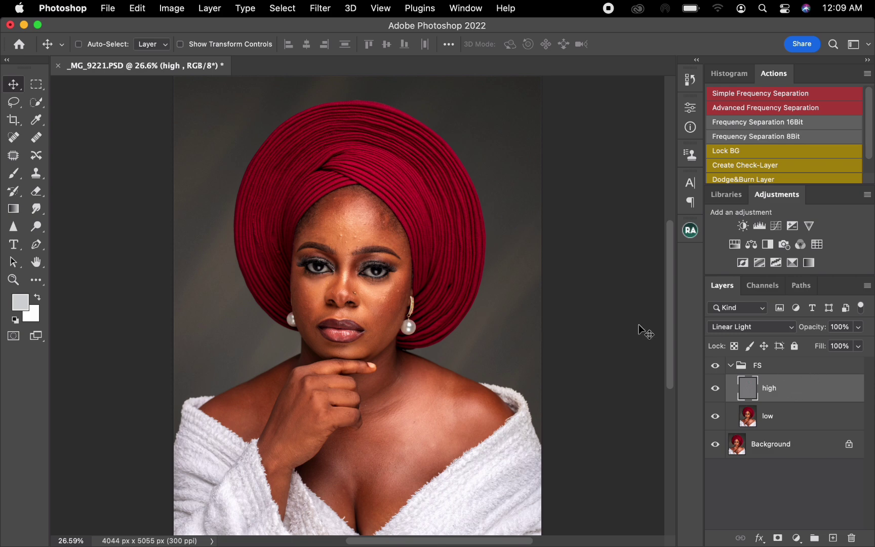
left_click(36, 172)
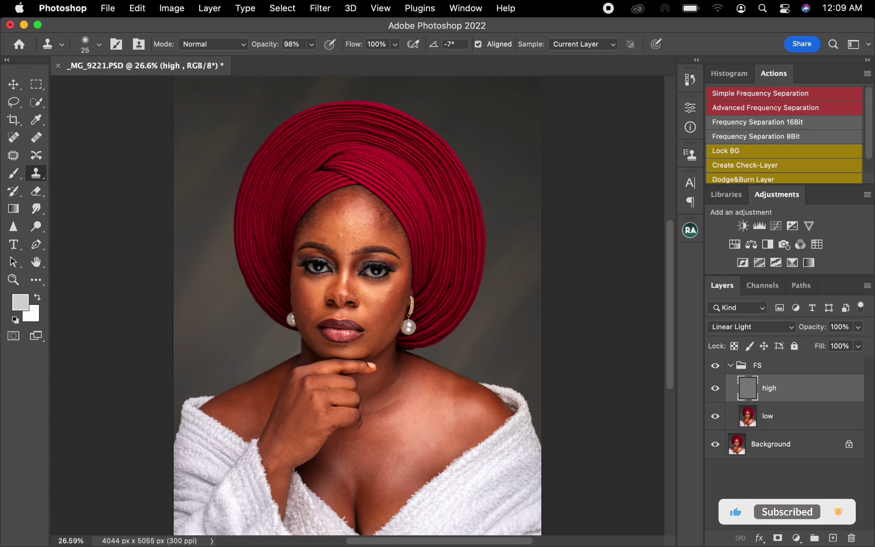
key("super+equal")
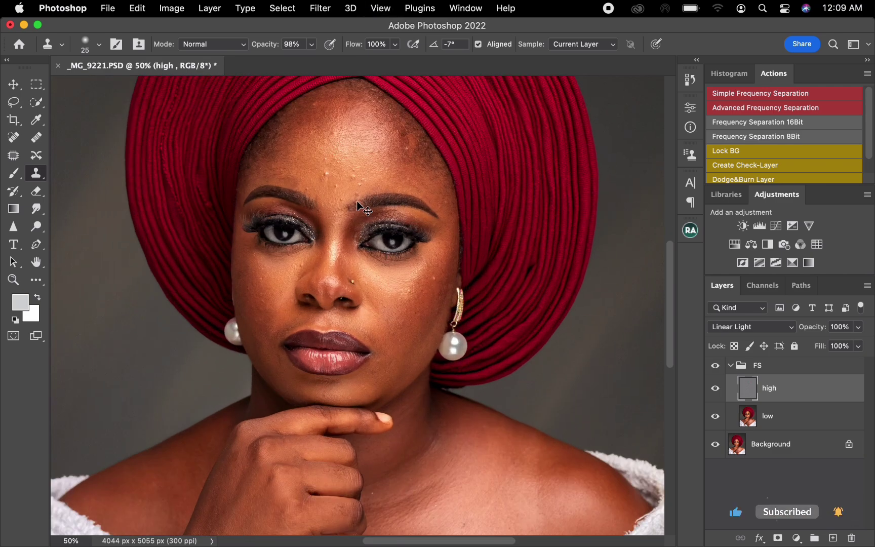
key("super+equal")
key("super+equal")
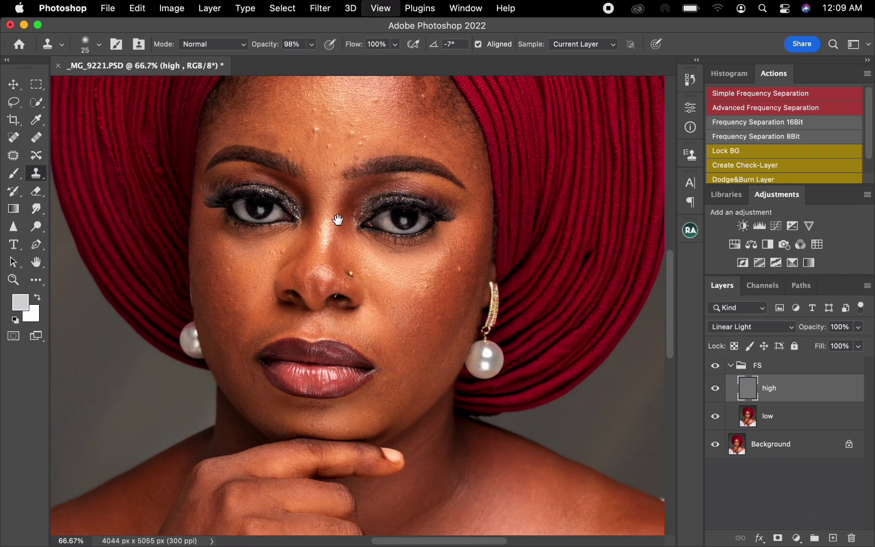
left_click_drag(344, 220, 351, 267)
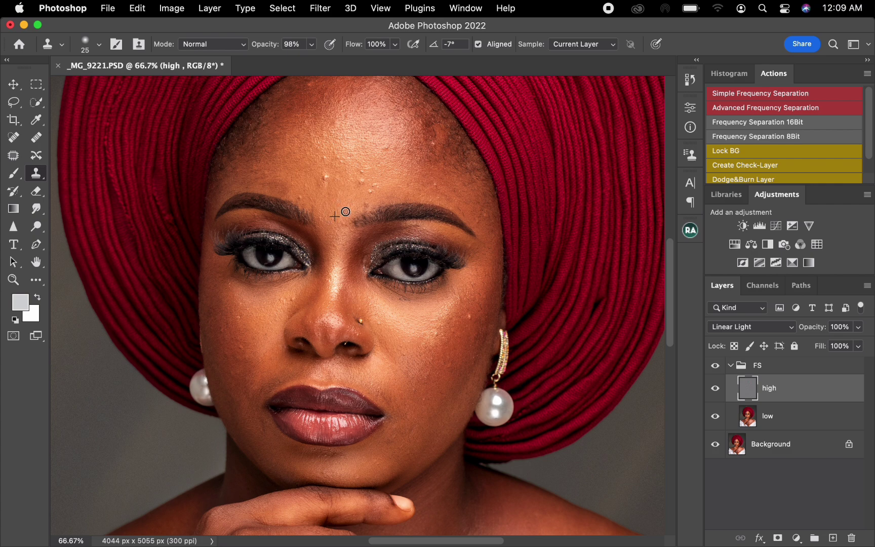
left_click(353, 186, "alt")
left_click_drag(362, 183, 362, 173)
left_click(431, 152, "alt")
Clone clean skin texture over the blemishes on both cheeks on the high layer.
left_click(471, 328, "alt")
left_click(441, 328, "alt")
left_click(281, 306)
left_click(238, 308, "alt")
left_click(247, 354, "alt")
Clone clean skin texture over the blemishes around the chin on the high layer.
left_click(330, 465, "alt")
left_click_drag(335, 452, 323, 458)
left_click(310, 456, "alt")
key("super+minus")
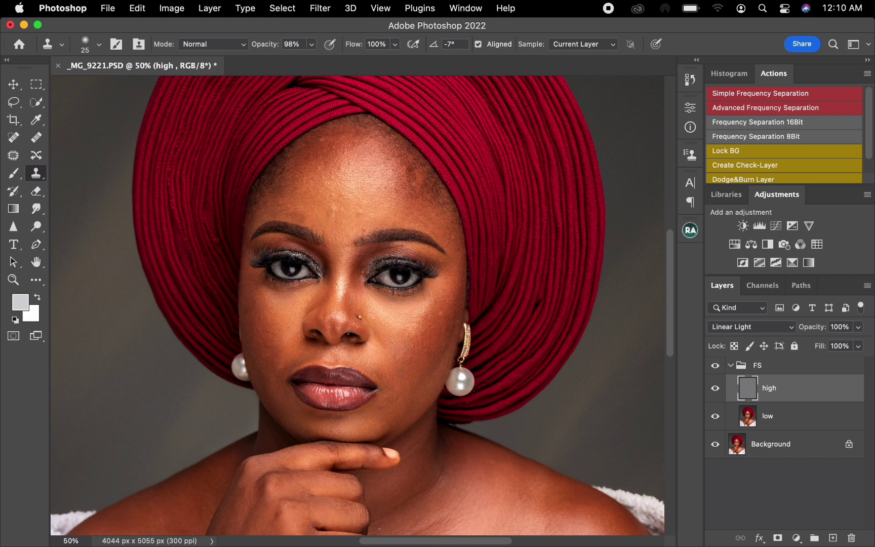
Switch to the low layer and set up the Mixer Brush with its loaded colour cleaned out.
left_click(386, 413, "alt")
left_click(782, 424)
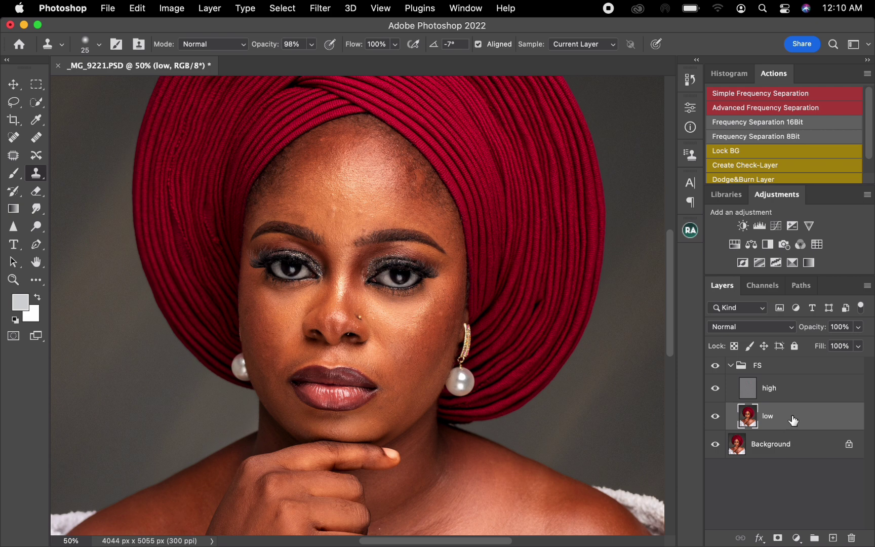
left_click(36, 282)
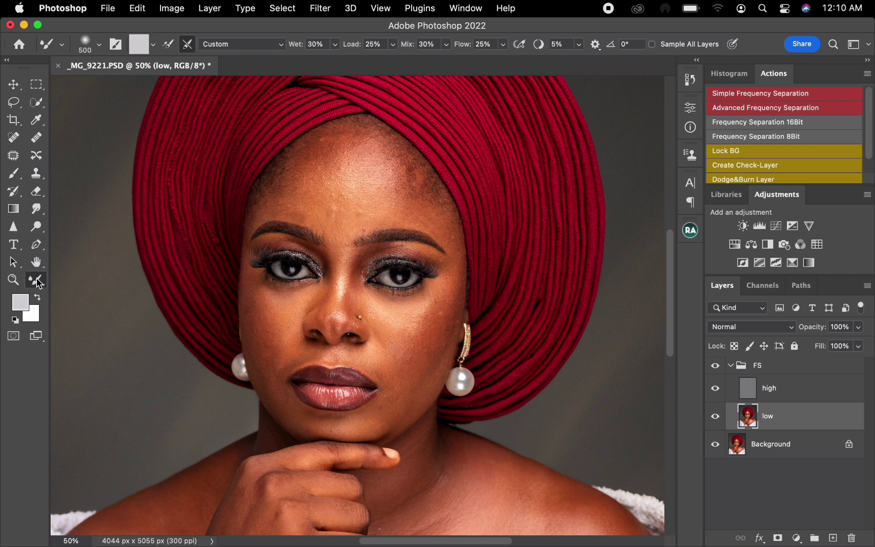
left_click(153, 45)
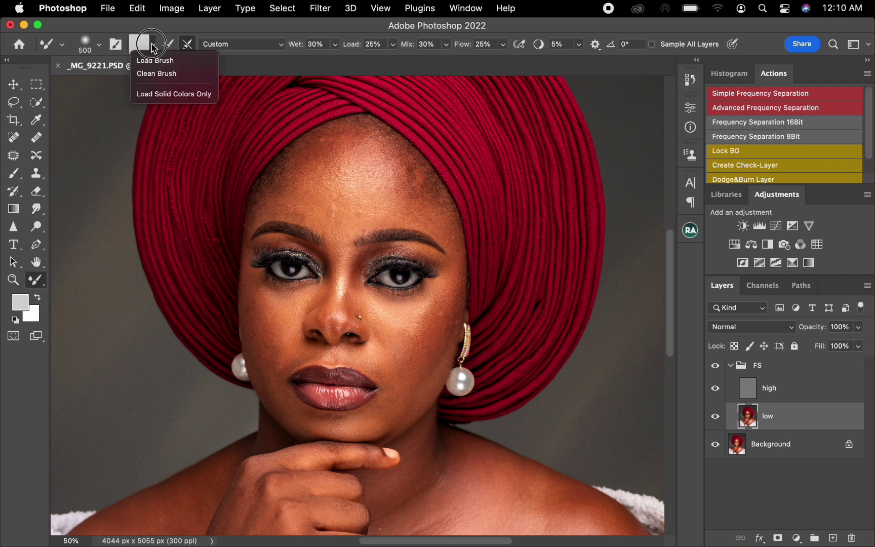
left_click(158, 75)
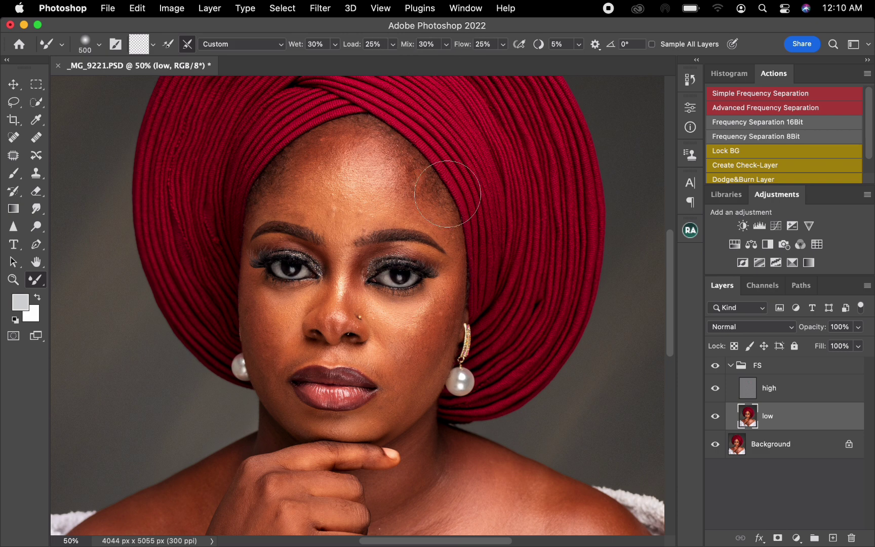
Blend the low layer's skin tones from the picture-left hairline to the middle of the forehead, using a Mixer Brush of about 150 to 175 px.
key("bracketleft")
key("bracketleft")
key("bracketleft")
key("bracketright")
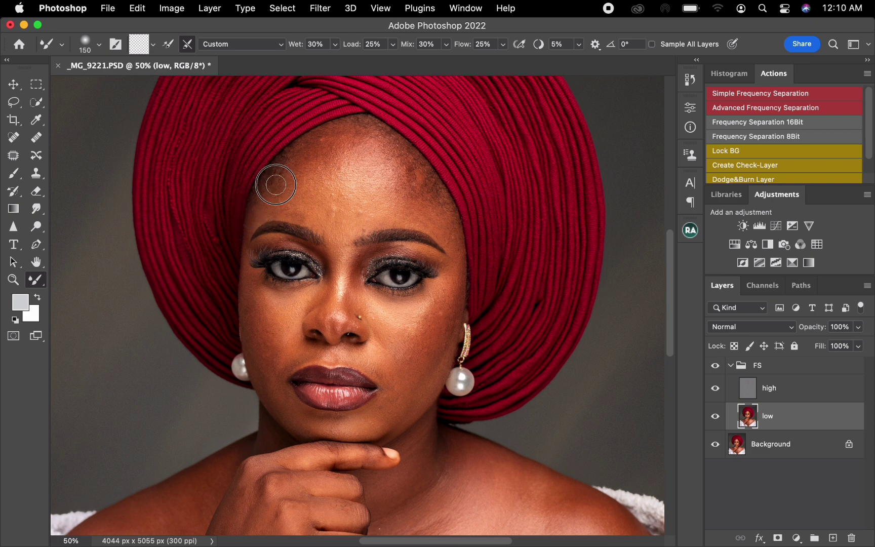
mouse_move(291, 157)
left_mouse_down()
mouse_move(300, 154)
mouse_move(276, 189)
left_mouse_up()
key("bracketright")
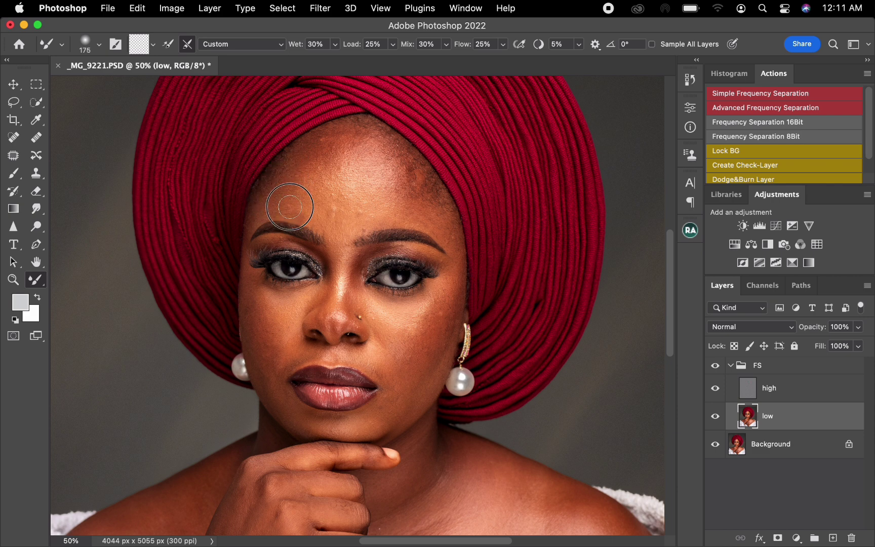
key("bracketright")
mouse_move(302, 182)
left_mouse_down()
mouse_move(324, 160)
mouse_move(314, 143)
mouse_move(356, 141)
mouse_move(318, 172)
mouse_move(328, 178)
mouse_move(308, 168)
mouse_move(294, 174)
mouse_move(325, 171)
mouse_move(339, 206)
mouse_move(333, 212)
mouse_move(355, 205)
mouse_move(340, 192)
left_mouse_up()
Blend the dark patch on the picture-right upper forehead into the surrounding skin with a 250 to 300 px brush.
key("bracketright")
key("bracketright")
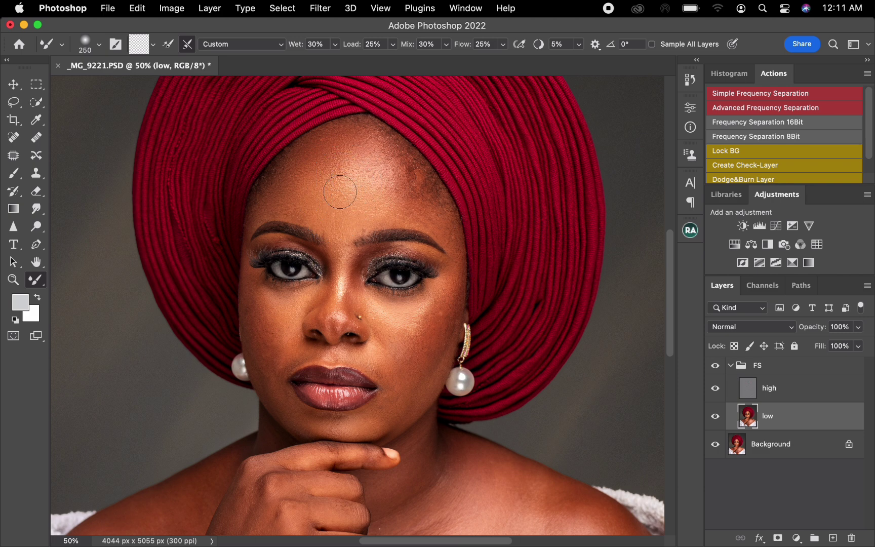
mouse_move(428, 194)
left_mouse_down()
mouse_move(412, 189)
mouse_move(383, 142)
left_mouse_up()
key("bracketright")
key("bracketright")
key("bracketright")
key("bracketright")
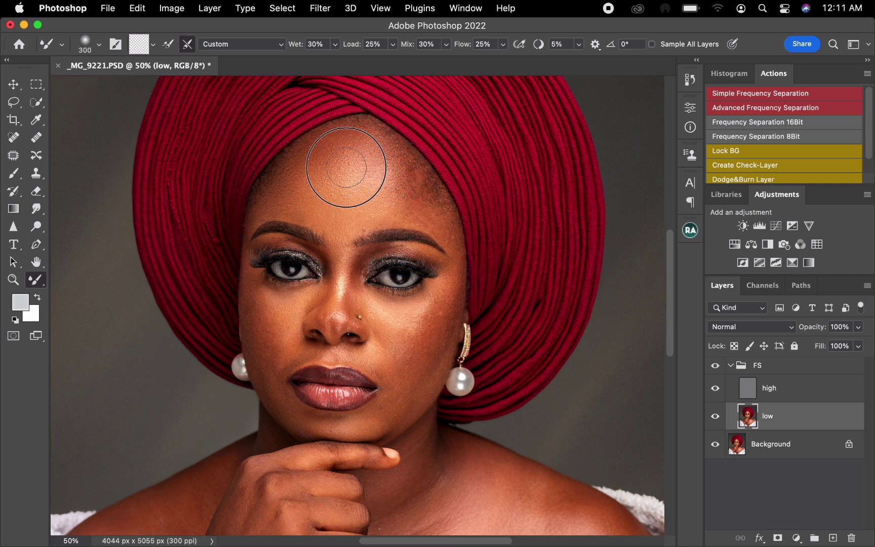
Blend the skin from the centre of the forehead down towards the space between the eyebrows with a smaller brush.
key("bracketleft")
key("bracketleft")
key("bracketleft")
mouse_move(382, 178)
left_mouse_down()
mouse_move(411, 197)
mouse_move(421, 187)
mouse_move(394, 174)
mouse_move(386, 189)
mouse_move(343, 192)
mouse_move(347, 219)
left_mouse_up()
key("bracketleft")
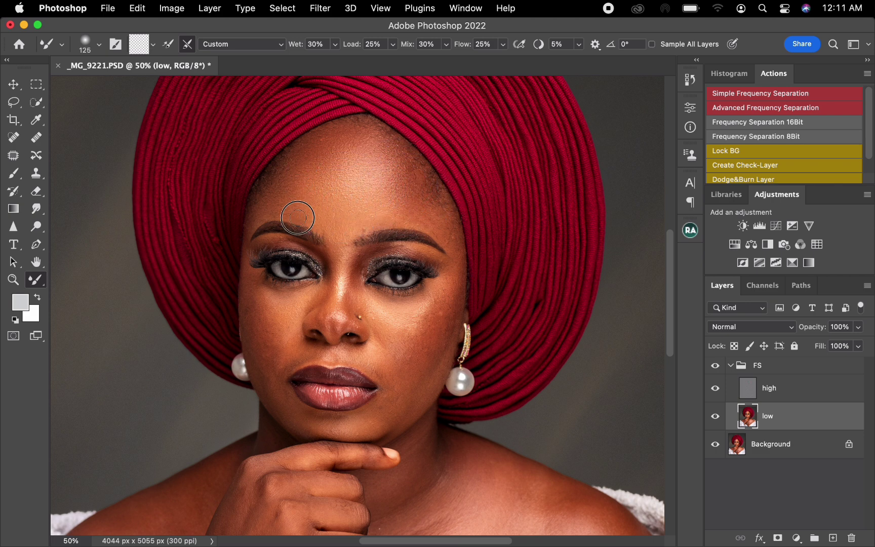
Even out the skin above the picture-right eyebrow and temple with a 125 to 175 px brush, and compare with the FS group hidden.
key("bracketright")
left_click_drag(446, 216, 451, 242)
left_click_drag(416, 208, 416, 218)
left_click_drag(417, 210, 414, 204)
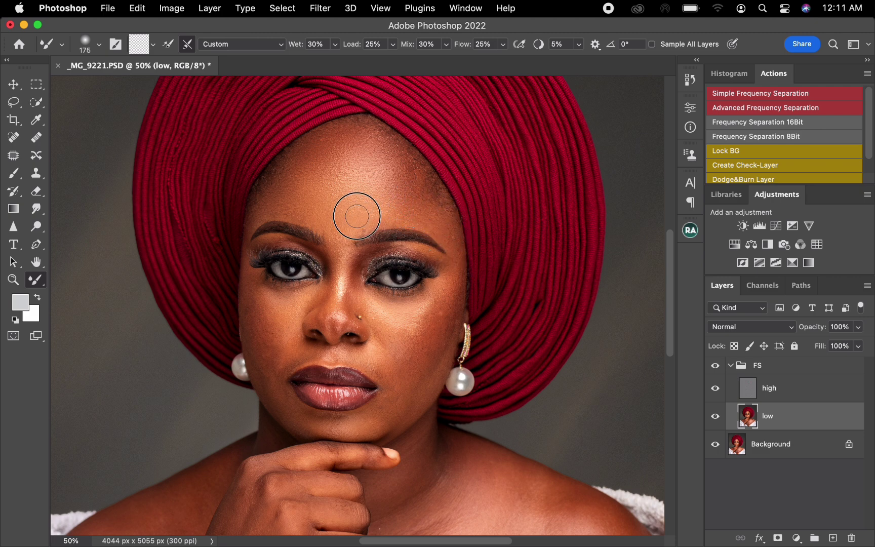
key("bracketleft")
key("bracketleft")
key("bracketright")
key("bracketright")
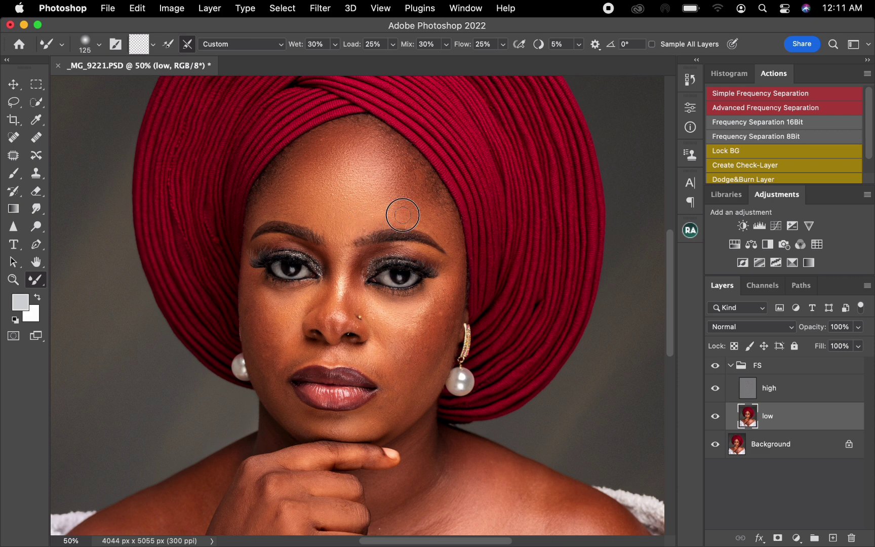
key("bracketright")
key("bracketright")
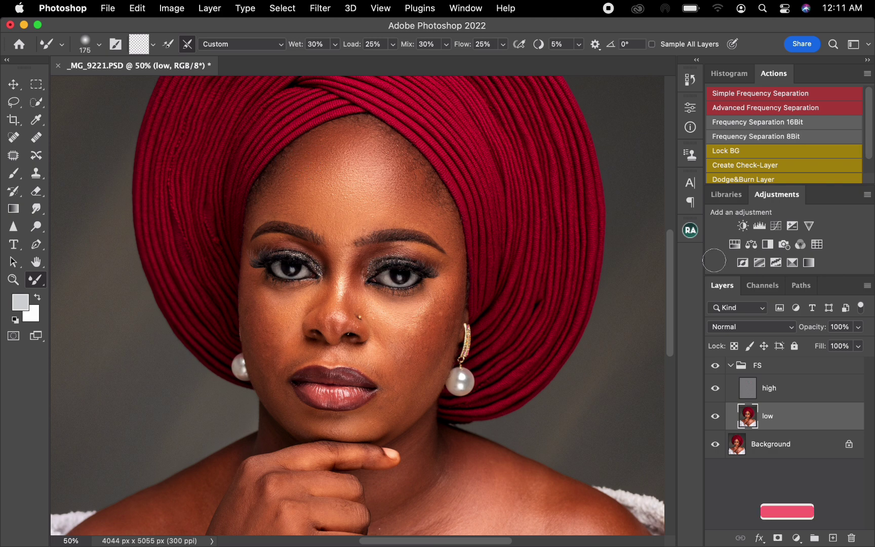
left_click(715, 366)
left_click(715, 365)
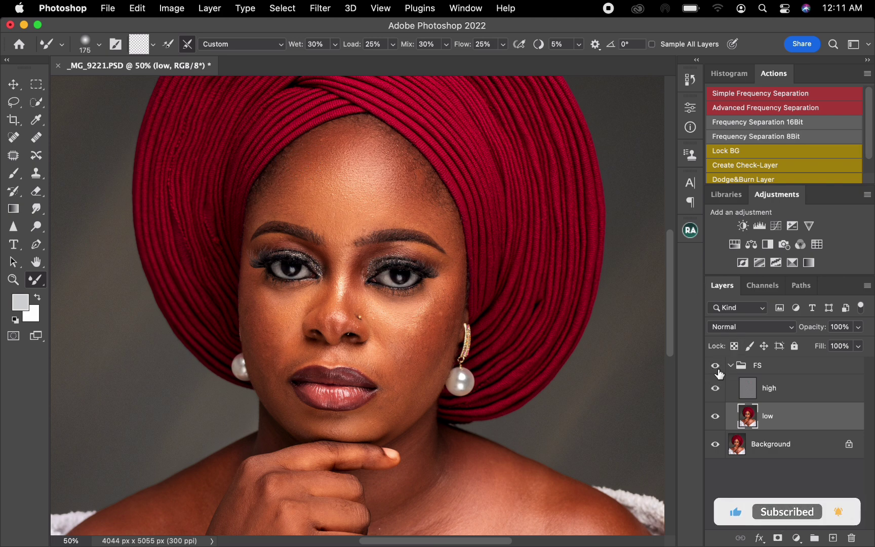
Blend the skin tones along the side of the nose towards the picture-right under-eye area.
key("bracketleft")
key("bracketleft")
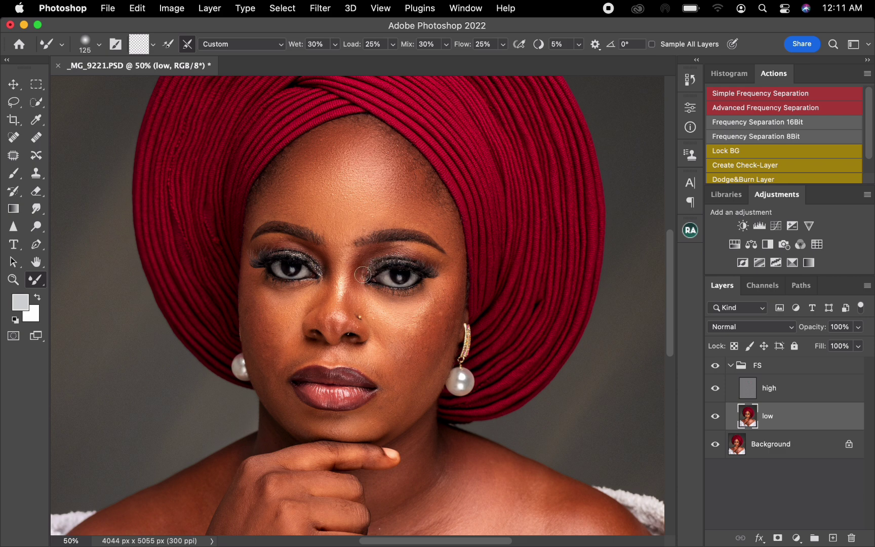
key("bracketright")
key("bracketright")
left_click_drag(355, 289, 353, 303)
key("bracketright")
key("bracketright")
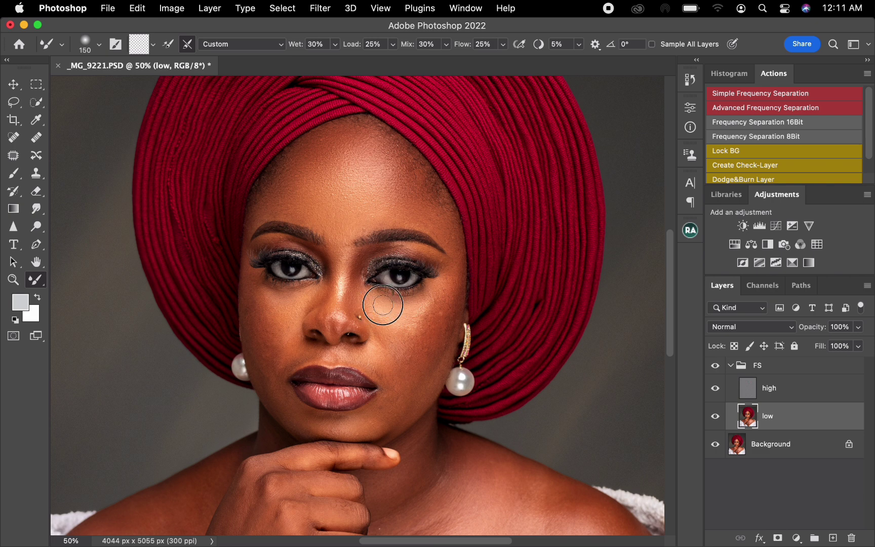
Blend the upper cheek below the picture-right eye with a 175 px brush, and the outer eye area with a smaller one.
key("bracketright")
key("bracketright")
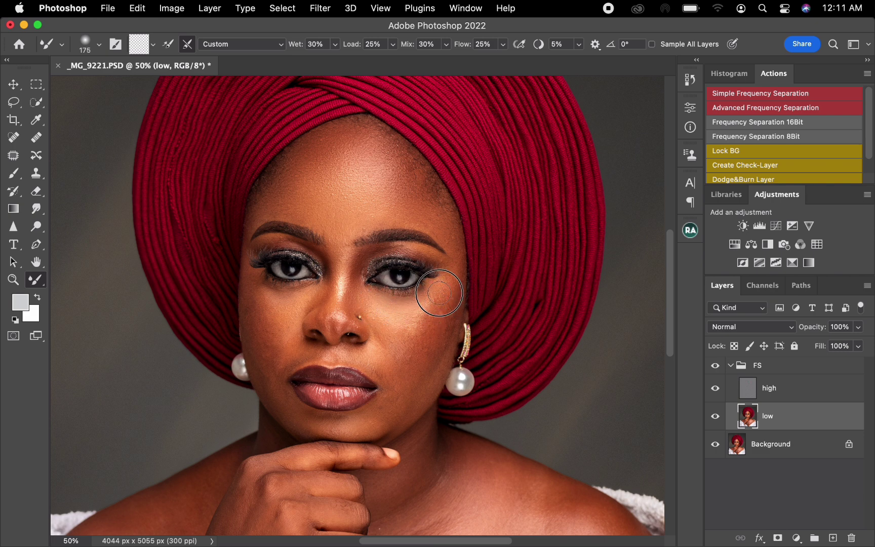
mouse_move(429, 299)
left_mouse_down()
mouse_move(414, 336)
mouse_move(431, 304)
left_mouse_up()
key("bracketleft")
key("bracketleft")
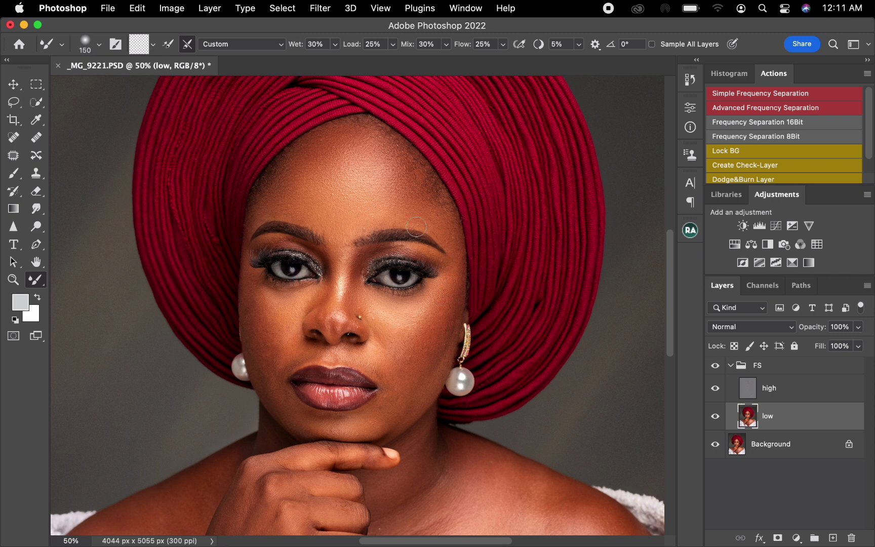
key("bracketright")
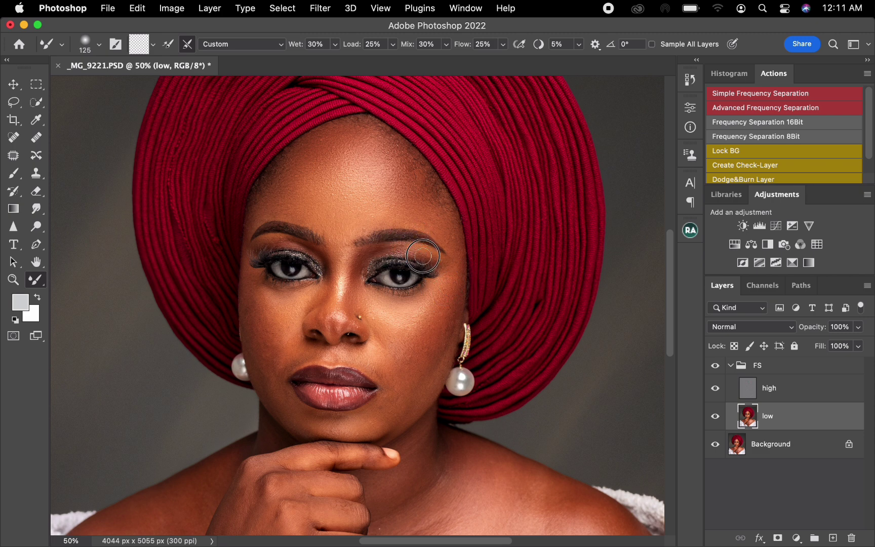
mouse_move(444, 265)
left_mouse_down()
mouse_move(447, 236)
mouse_move(434, 195)
mouse_move(412, 209)
mouse_move(392, 205)
left_mouse_up()
Blend the skin from the picture-left eye area down the cheek, enlarging the brush to 200 px.
mouse_move(280, 239)
left_mouse_down()
mouse_move(254, 246)
mouse_move(299, 243)
mouse_move(336, 261)
mouse_move(326, 261)
mouse_move(320, 247)
mouse_move(327, 272)
mouse_move(321, 309)
mouse_move(337, 289)
mouse_move(344, 250)
mouse_move(342, 243)
mouse_move(334, 321)
mouse_move(315, 300)
mouse_move(306, 305)
mouse_move(317, 290)
mouse_move(273, 296)
mouse_move(262, 317)
mouse_move(271, 297)
mouse_move(250, 277)
mouse_move(263, 373)
mouse_move(271, 352)
left_mouse_up()
key("bracketright")
key("bracketright")
key("bracketleft")
key("bracketright")
key("bracketright")
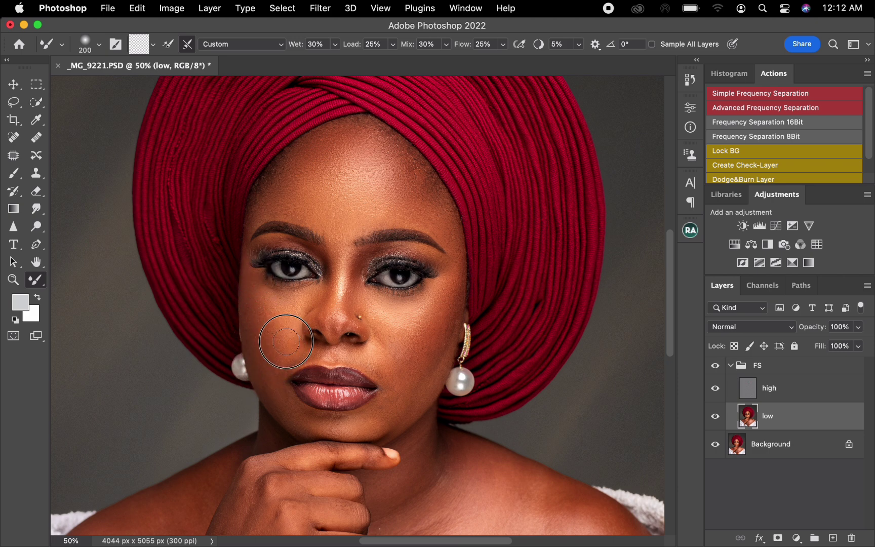
Smooth the tones around the chin and up into the picture-right lower cheek with a 125 to 200 px brush.
key("bracketleft")
key("bracketleft")
key("bracketleft")
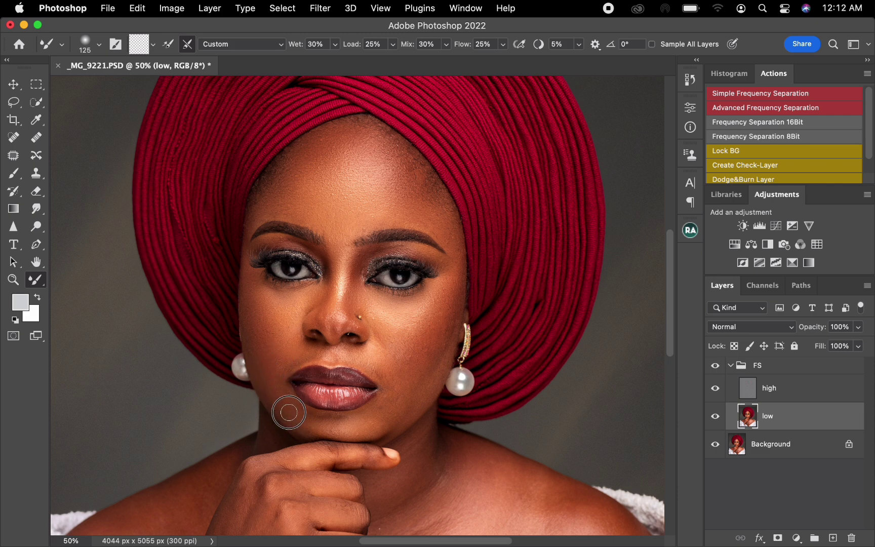
key("bracketright")
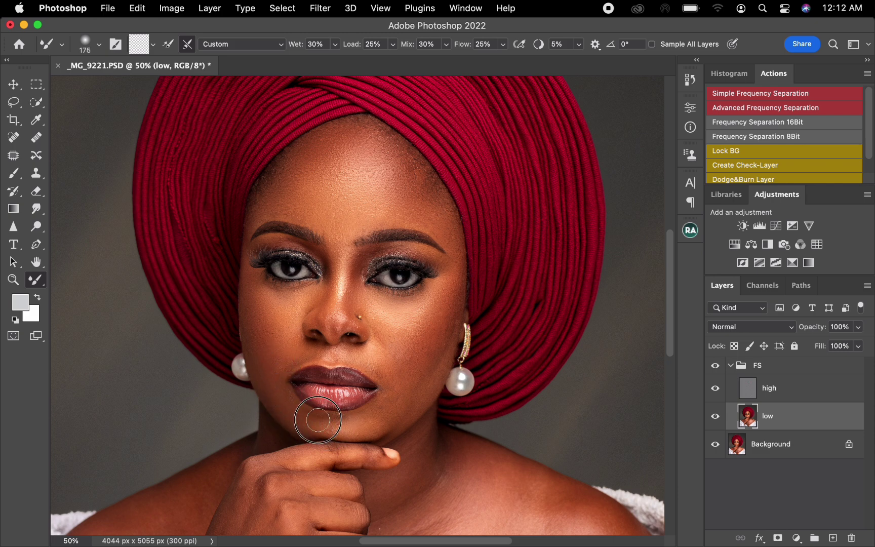
key("bracketright")
key("bracketright")
mouse_move(389, 411)
left_mouse_down()
mouse_move(420, 378)
mouse_move(409, 397)
mouse_move(422, 364)
left_mouse_up()
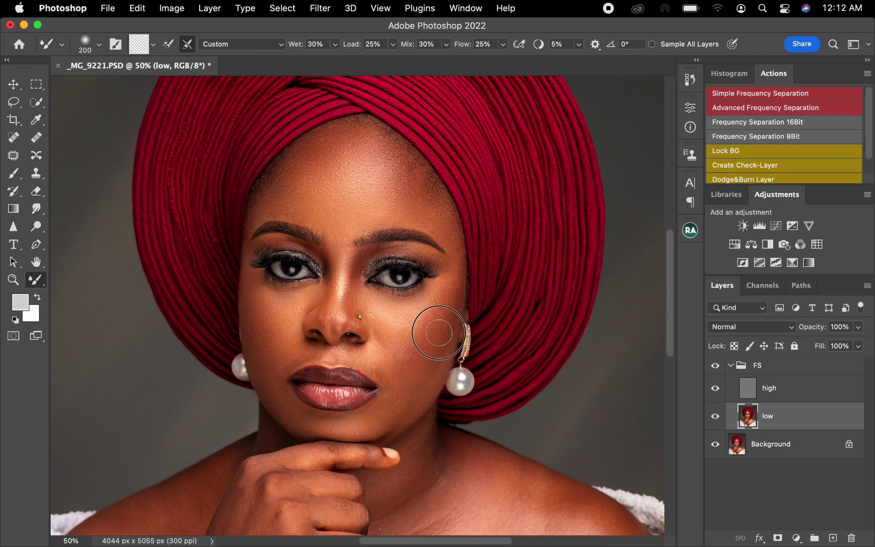
Blend the picture-right cheek beside the mouth with a 250 px brush, and the upper lip area with a smaller one.
key("bracketright")
key("bracketright")
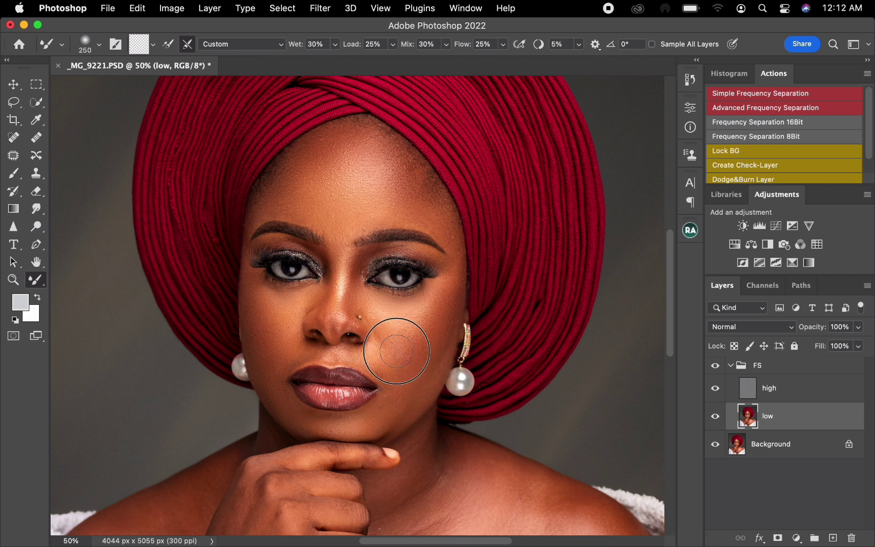
key("bracketleft")
key("bracketleft")
mouse_move(321, 349)
left_mouse_down()
mouse_move(311, 359)
mouse_move(347, 356)
left_mouse_up()
Smooth the remaining uneven tones on the picture-right cheek from beside the nose to the under-eye area, using a 175 to 250 px brush.
key("bracketright")
key("bracketright")
key("bracketright")
key("bracketright")
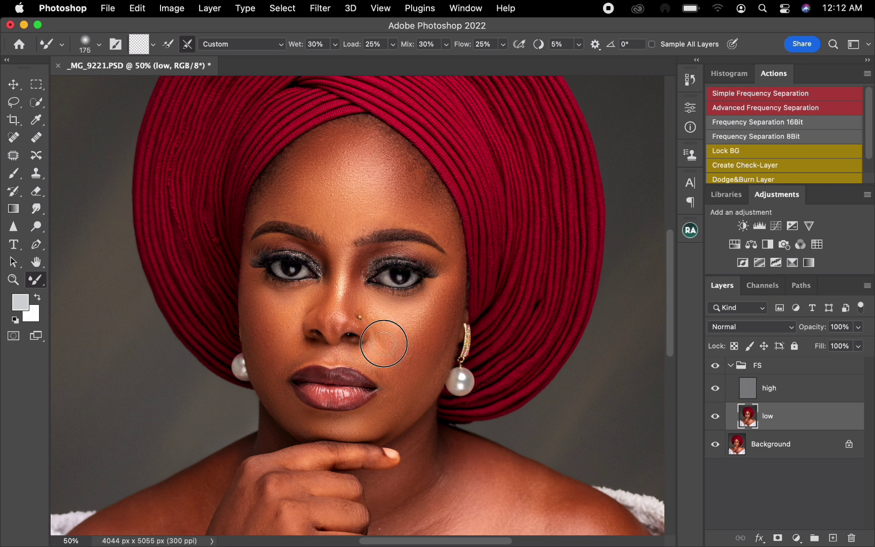
key("bracketright")
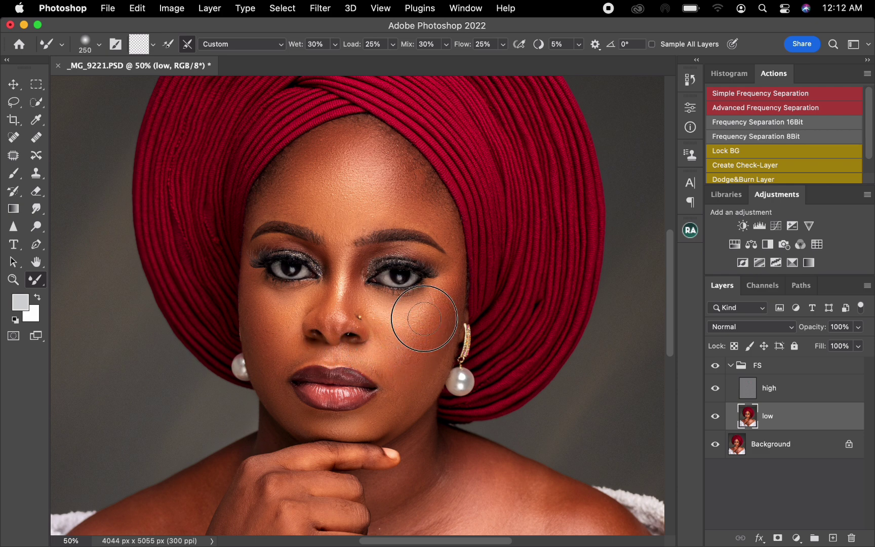
left_click_drag(436, 305, 434, 307)
key("bracketright")
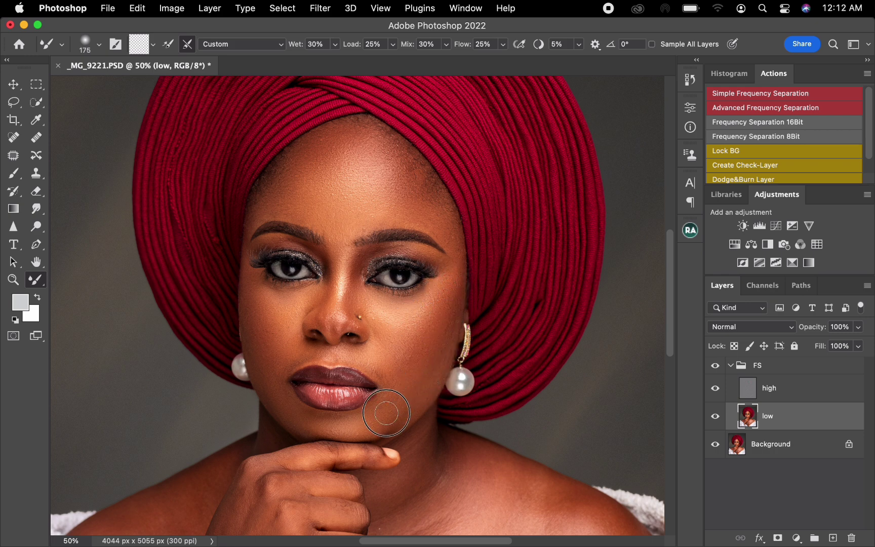
key("bracketright")
On the high layer, clone clean texture over leftover spots on the upper forehead and beside the nose bridge with a 30 px Clone Stamp.
left_click(781, 389)
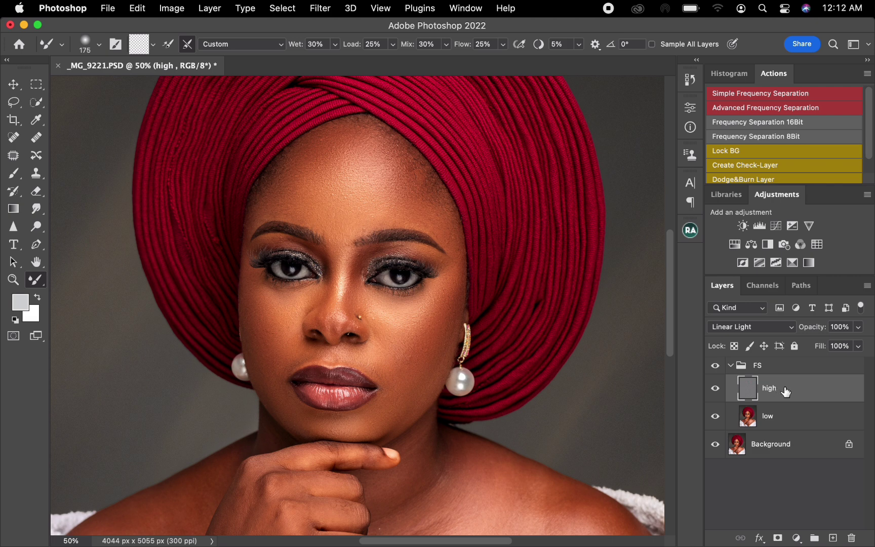
left_click(36, 173)
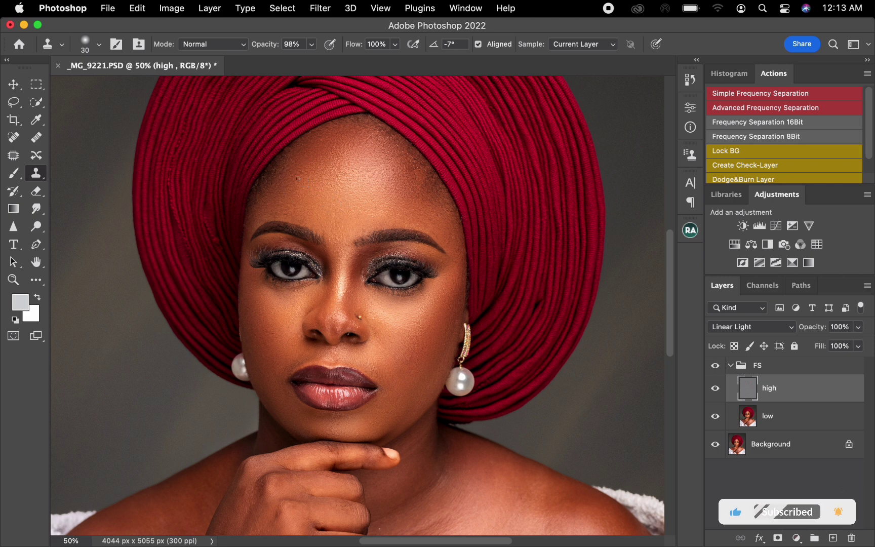
left_click(321, 139, "alt")
left_click_drag(339, 134, 335, 148)
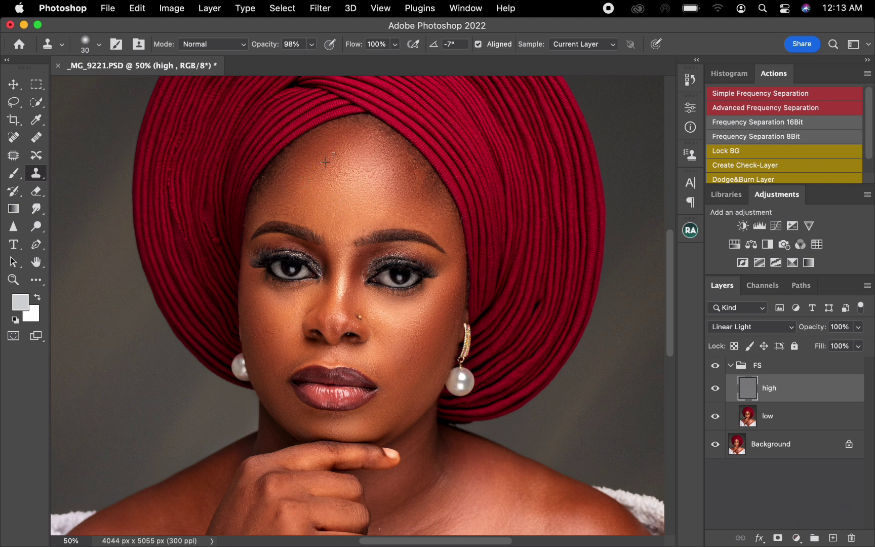
left_click(362, 269, "alt")
Return to the low layer and blend the picture-right upper forehead with the Mixer Brush at 250 px.
left_click(768, 421)
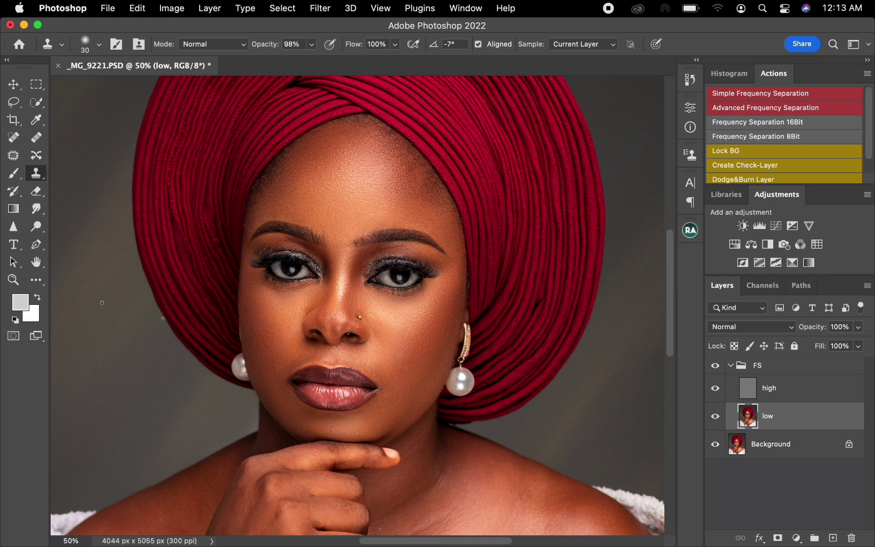
key("b")
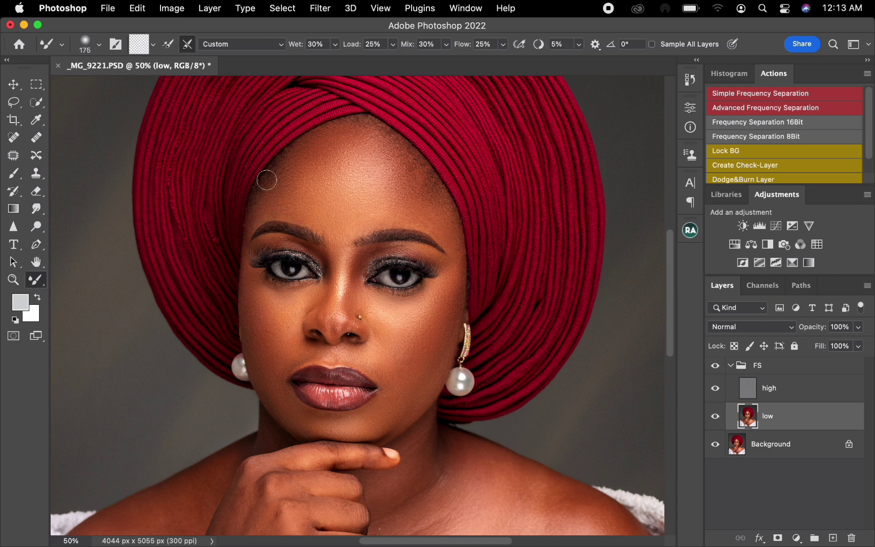
key("bracketright")
key("bracketright")
key("bracketright")
Refine the skin tones between the eyebrows and above the picture-right eyebrow with a 125 to 150 px brush.
key("bracketright")
key("bracketright")
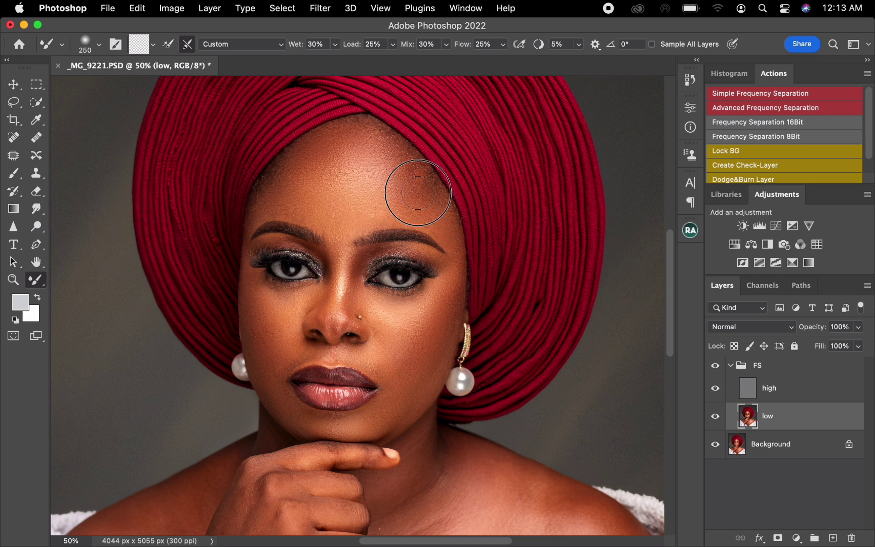
key("bracketright")
key("bracketright")
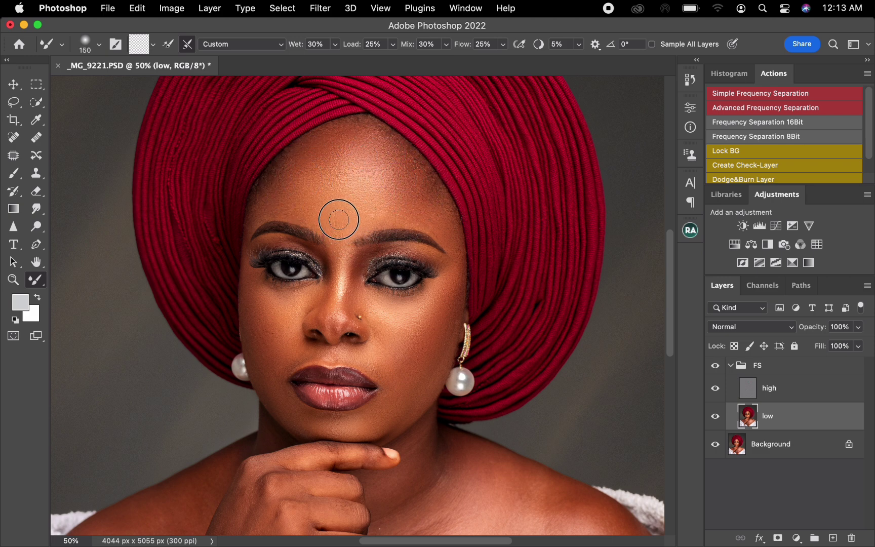
key("bracketleft")
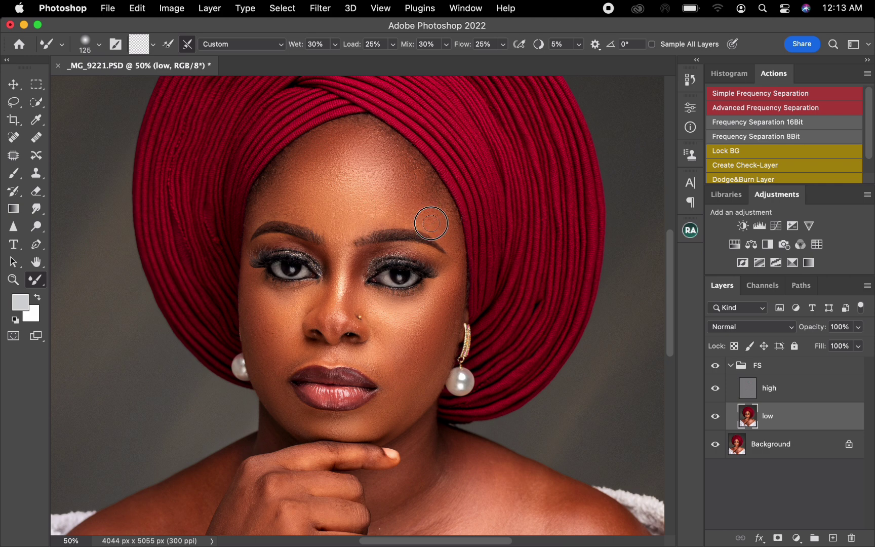
key("bracketright")
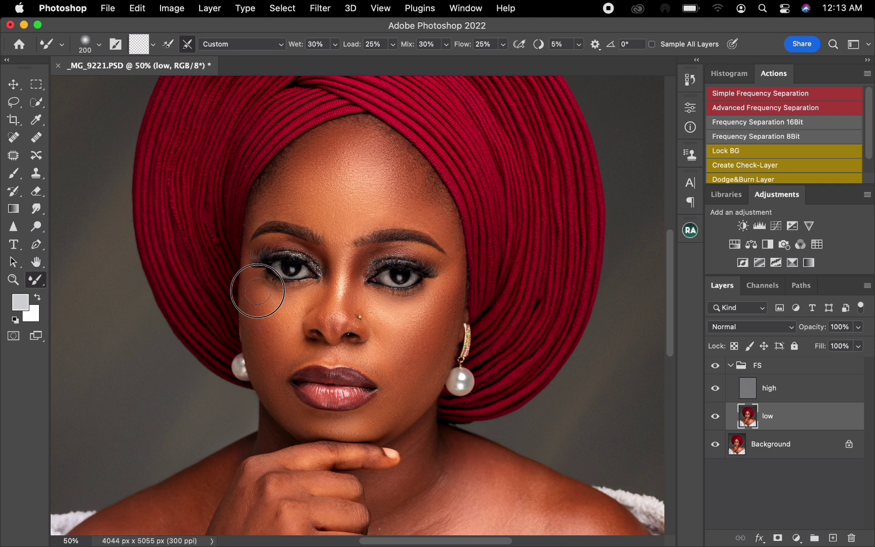
Compare the portrait with the FS group hidden, and blend the picture-right cheek up towards the outer eye.
left_click(715, 367)
left_click(716, 367)
left_click_drag(415, 322, 438, 296)
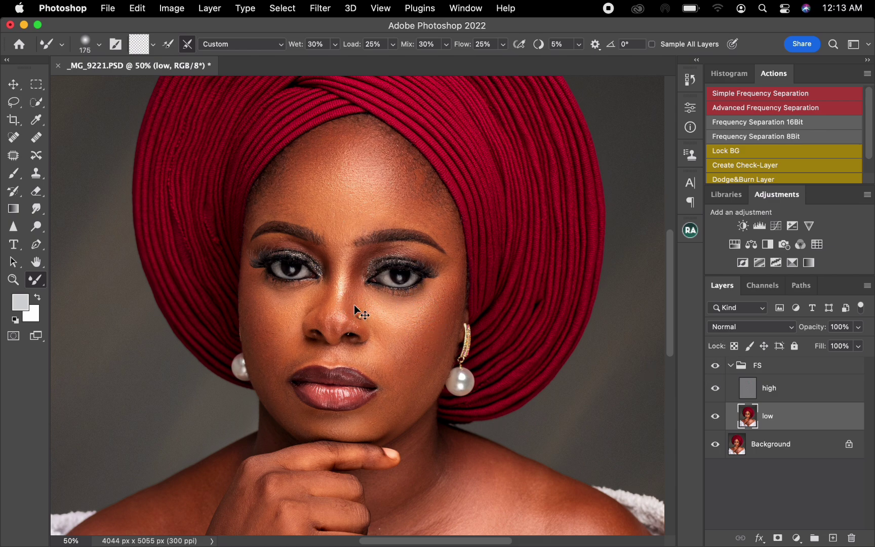
key("super+minus")
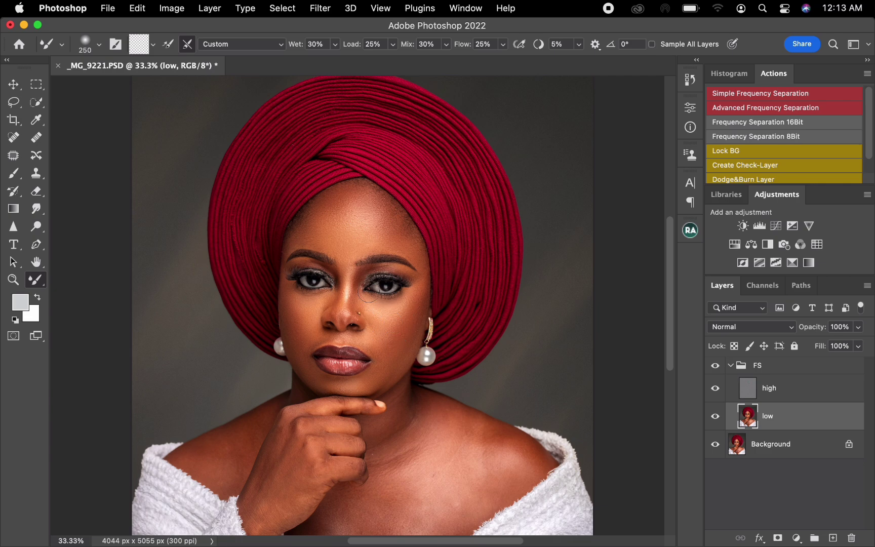
Blend the skin tones on the picture-left shoulder on the low layer with the Mixer Brush at 250 px.
left_click_drag(367, 381, 365, 257)
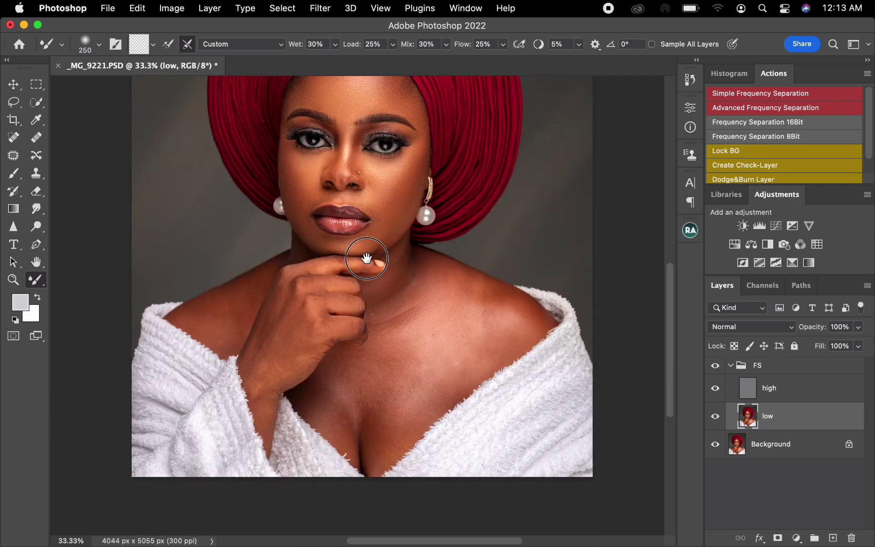
key("super+equal")
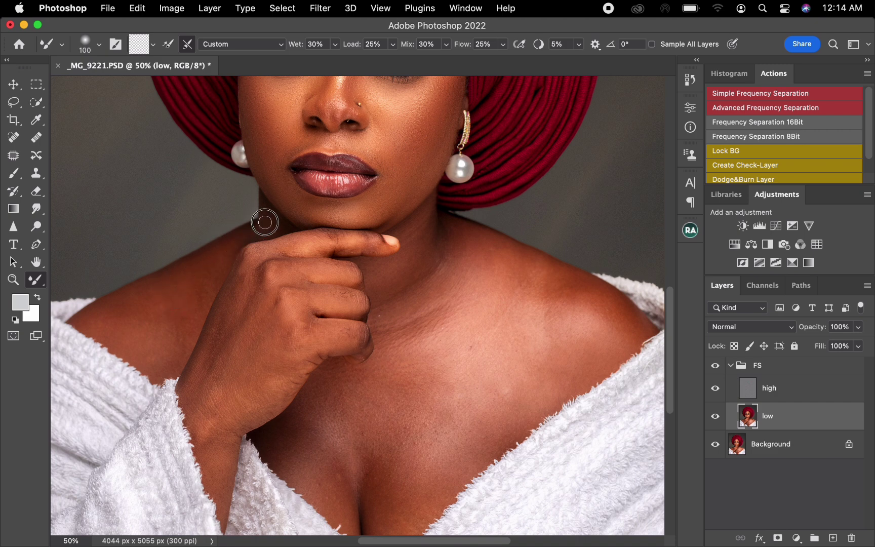
key("bracketright")
key("bracketright")
key("bracketright")
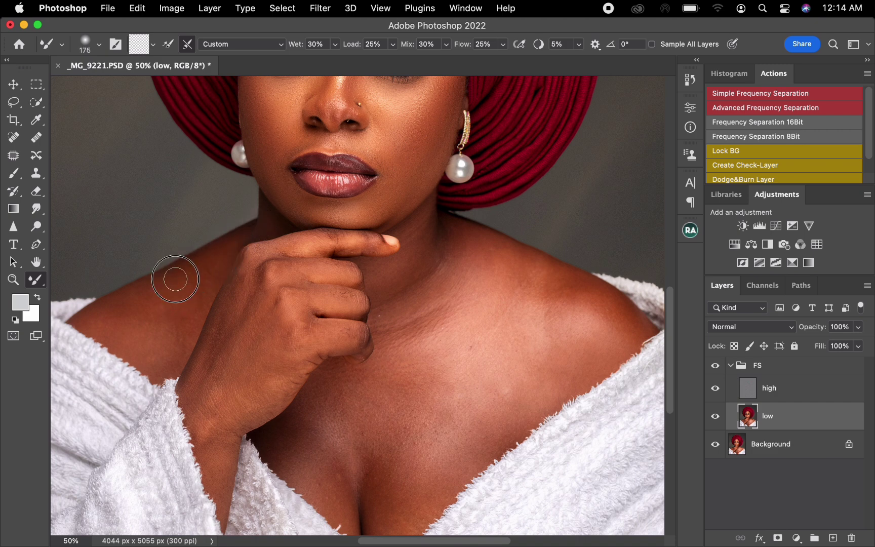
key("bracketright")
key("bracketright")
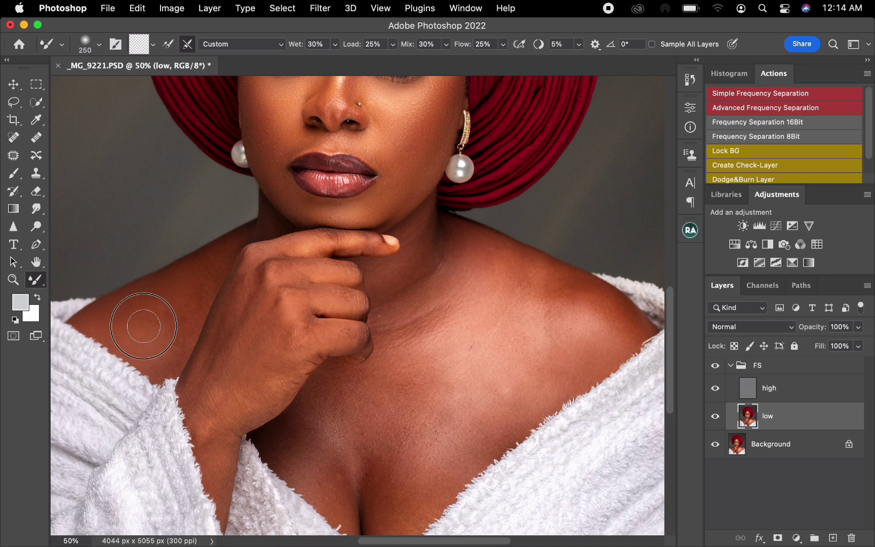
mouse_move(143, 326)
left_mouse_down()
mouse_move(199, 284)
mouse_move(164, 354)
mouse_move(148, 352)
mouse_move(137, 309)
left_mouse_up()
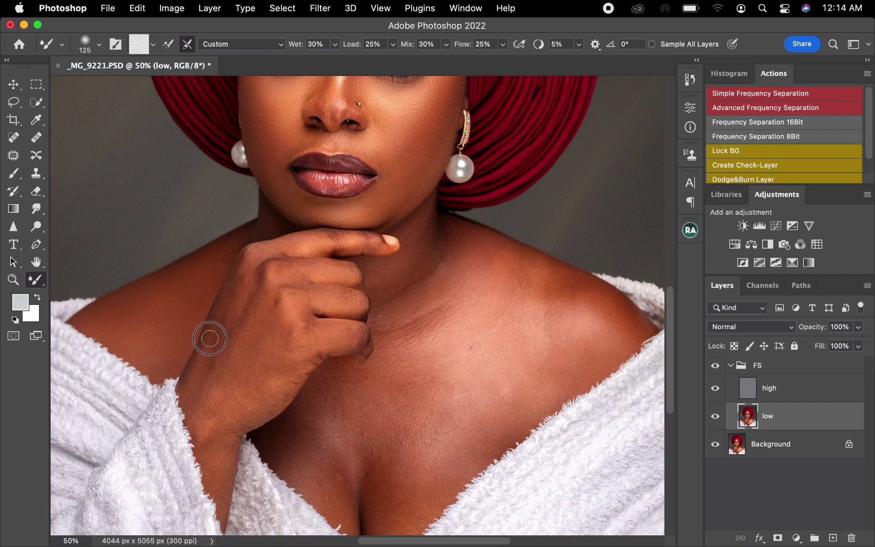
Even out the tones on the back of the hand and the wrist with a 150 to 250 px Mixer Brush.
key("]")
left_click_drag(239, 287, 236, 304)
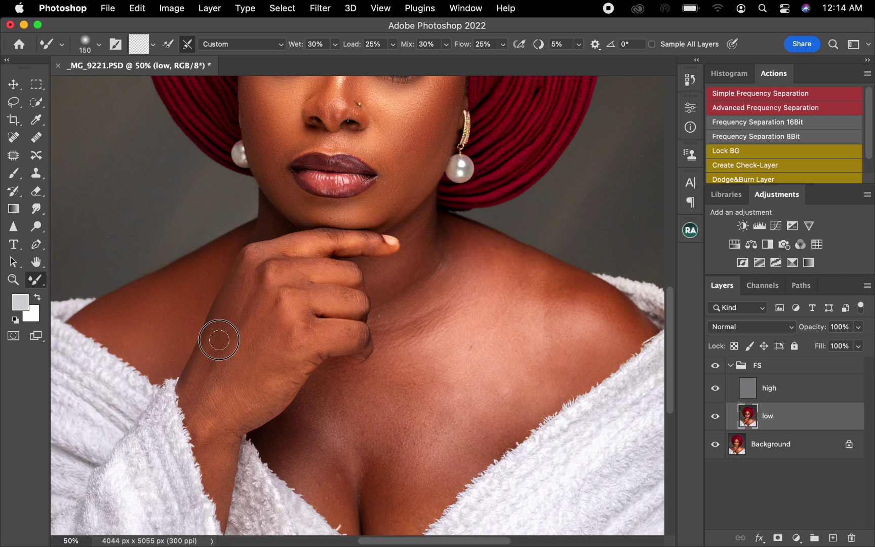
mouse_move(218, 341)
left_mouse_down()
mouse_move(200, 402)
mouse_move(203, 436)
left_mouse_up()
key("]")
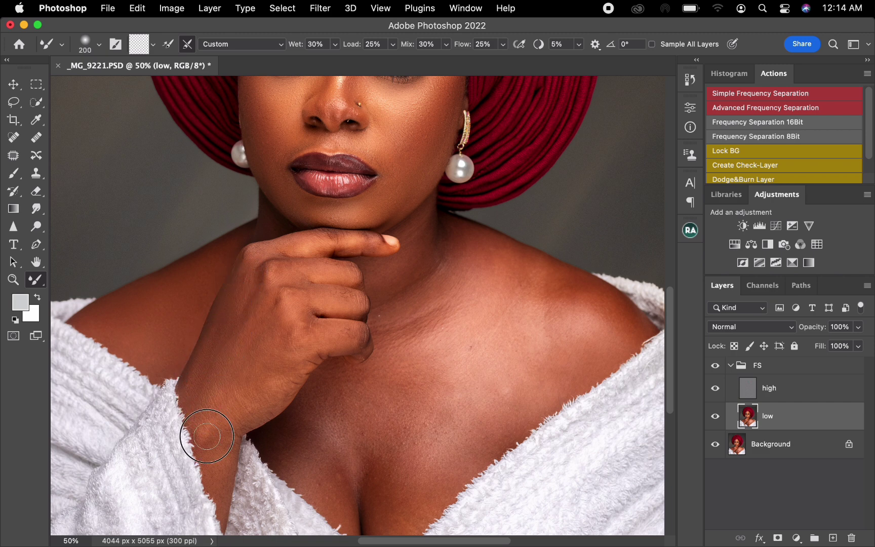
key("]")
key("]")
left_click_drag(248, 397, 272, 385)
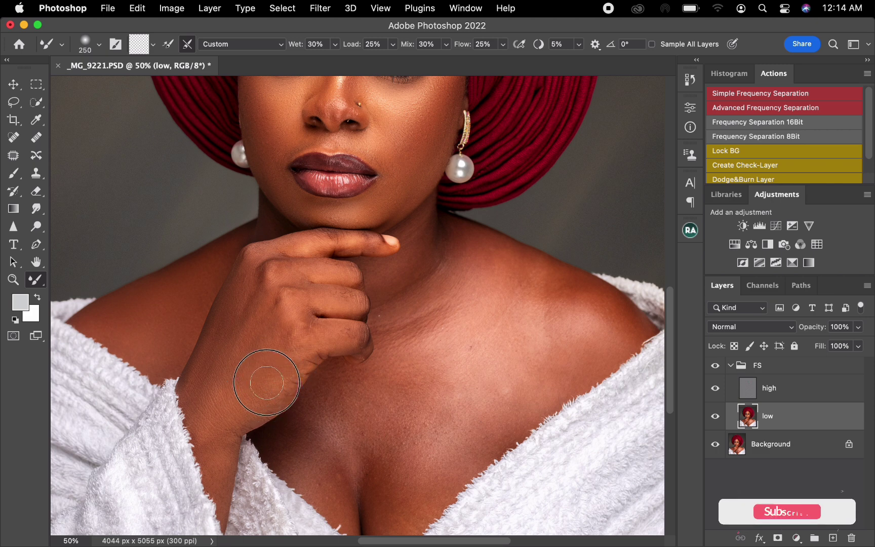
mouse_move(251, 341)
left_mouse_down()
mouse_move(245, 315)
mouse_move(257, 295)
mouse_move(211, 399)
left_mouse_up()
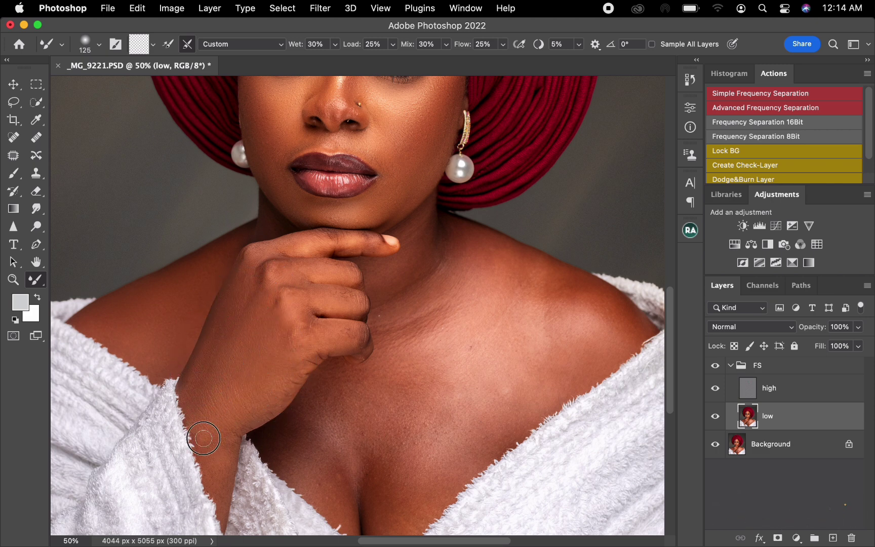
Refine the tones on the wrist and along the lower edge of the hand with a 125 to 175 px brush.
key("bracketleft")
key("bracketleft")
key("bracketleft")
key("bracketleft")
key("bracketleft")
key("bracketright")
key("bracketright")
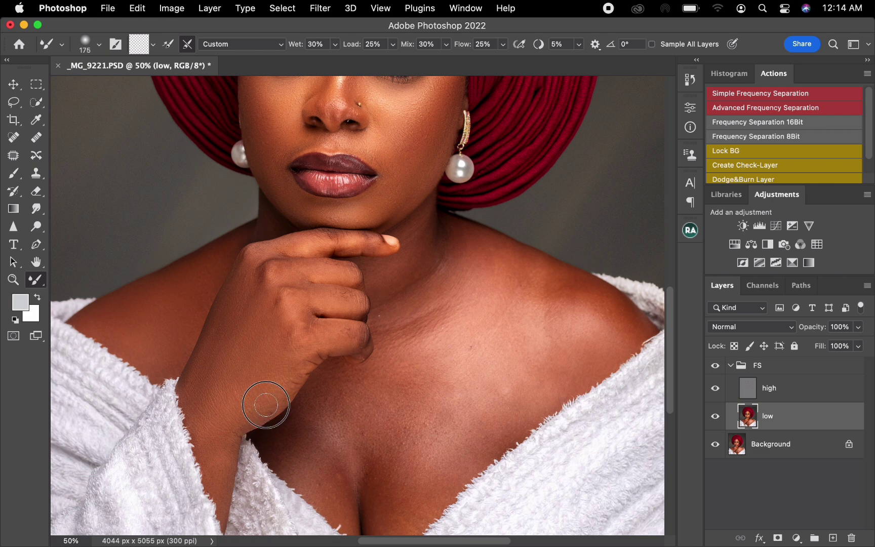
left_click_drag(287, 385, 291, 377)
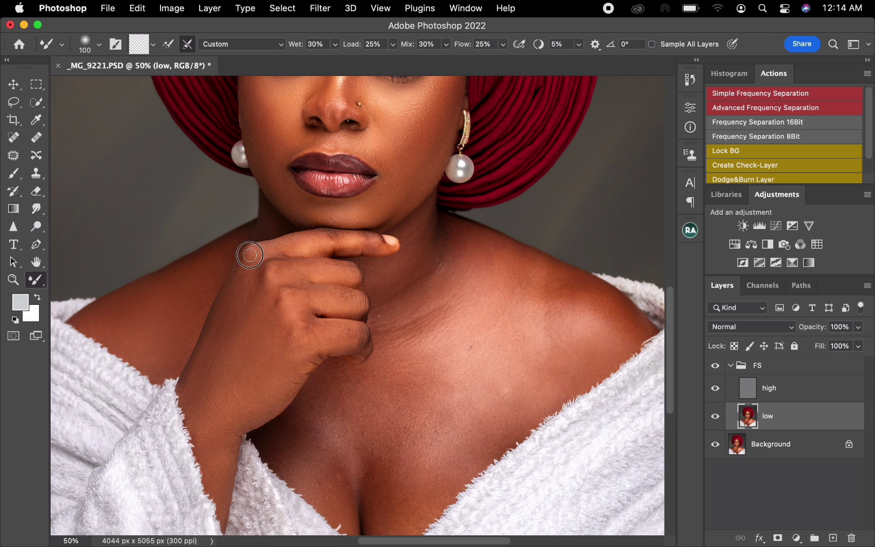
Smooth the tones along the index finger up to the fingertip with a 100 to 150 px brush.
key("bracketright")
key("bracketright")
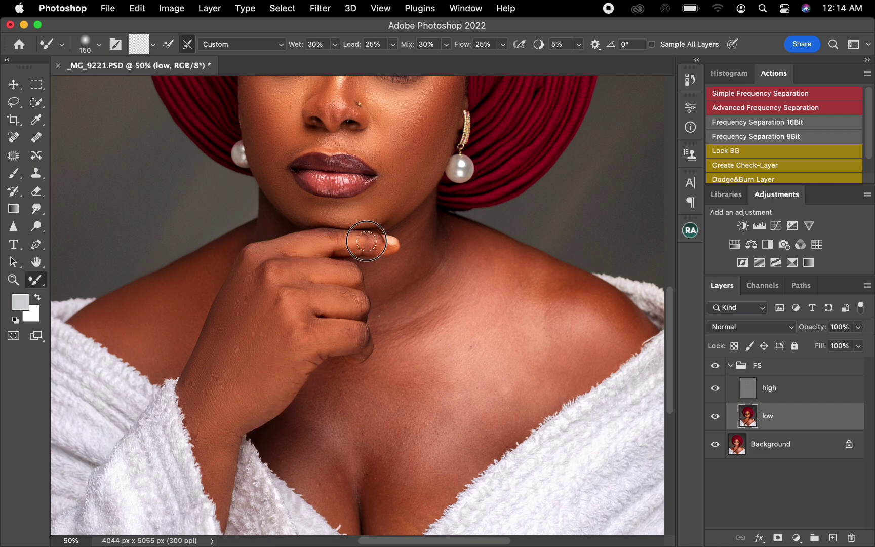
left_click_drag(366, 240, 347, 243)
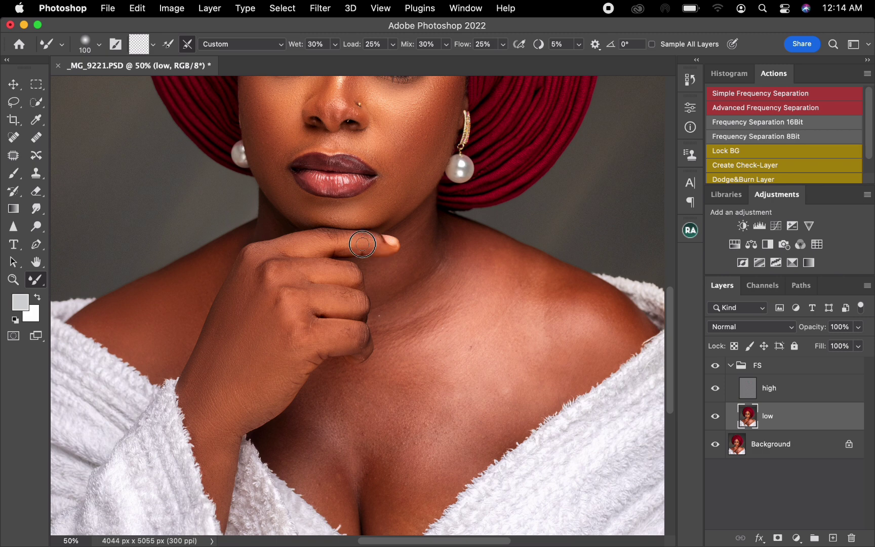
key("bracketright")
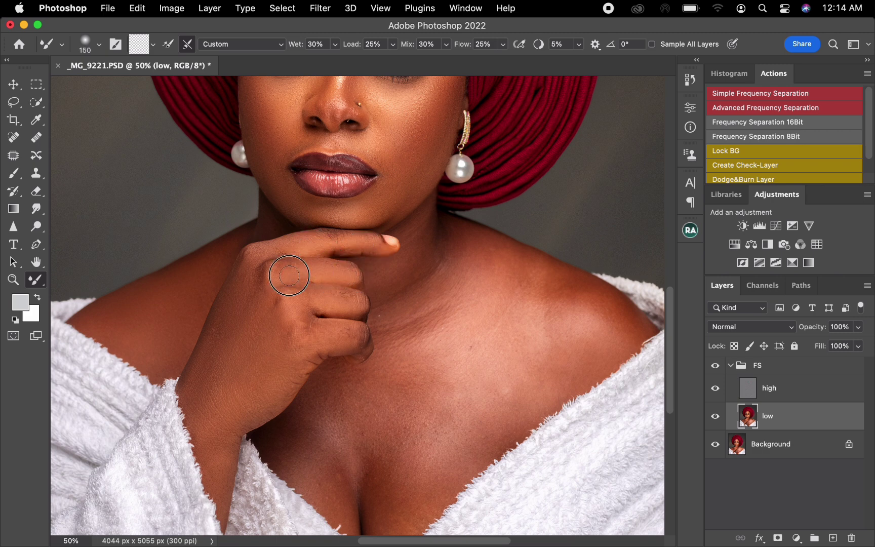
Blend the knuckles and the folded fingers at about 125 px, and the back of the hand with a 200 px brush.
key("bracketright")
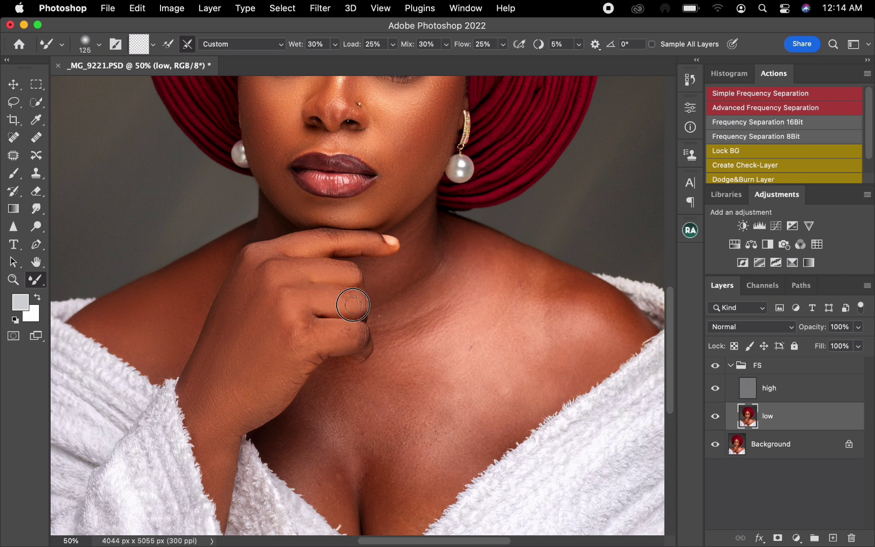
key("bracketright")
key("bracketright")
left_click_drag(327, 335, 339, 335)
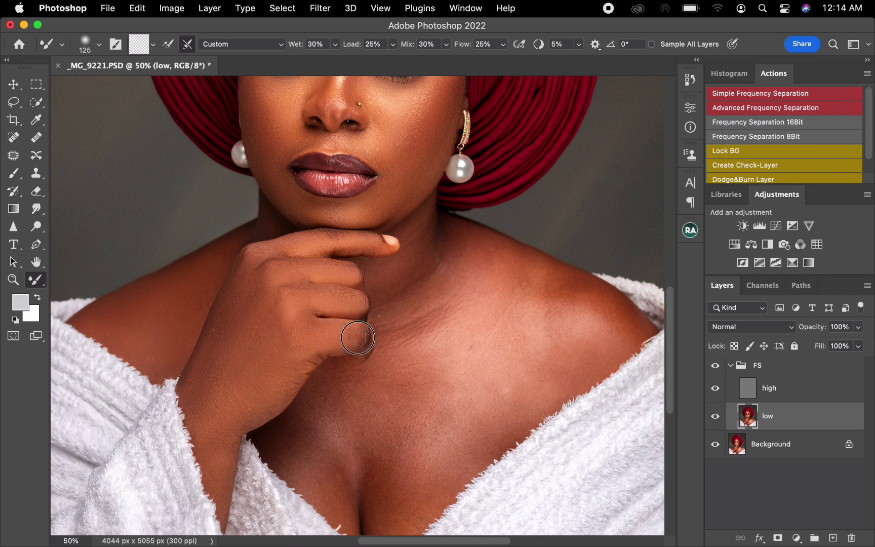
key("bracketright")
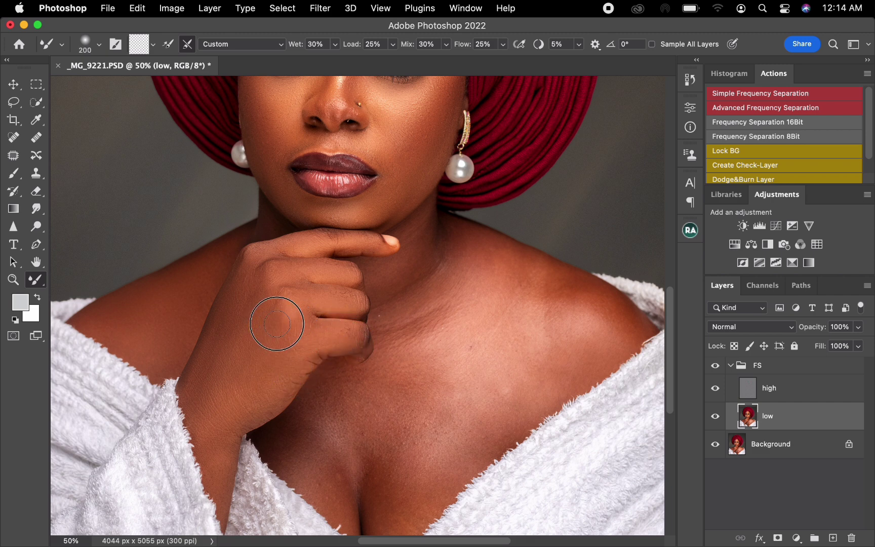
key("bracketright")
key("bracketright")
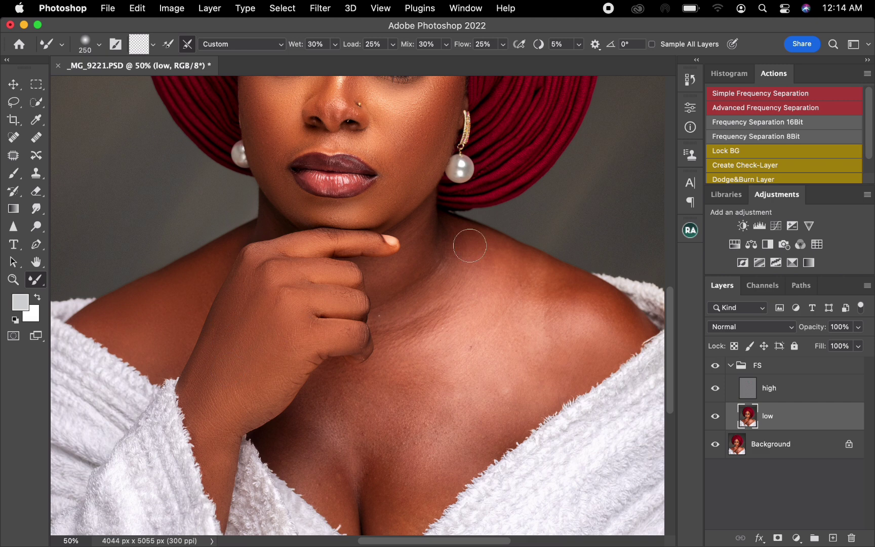
Blend the side of the neck into the top of the picture-right shoulder with the Mixer Brush at about 250 px.
key("bracketright")
key("bracketright")
key("bracketright")
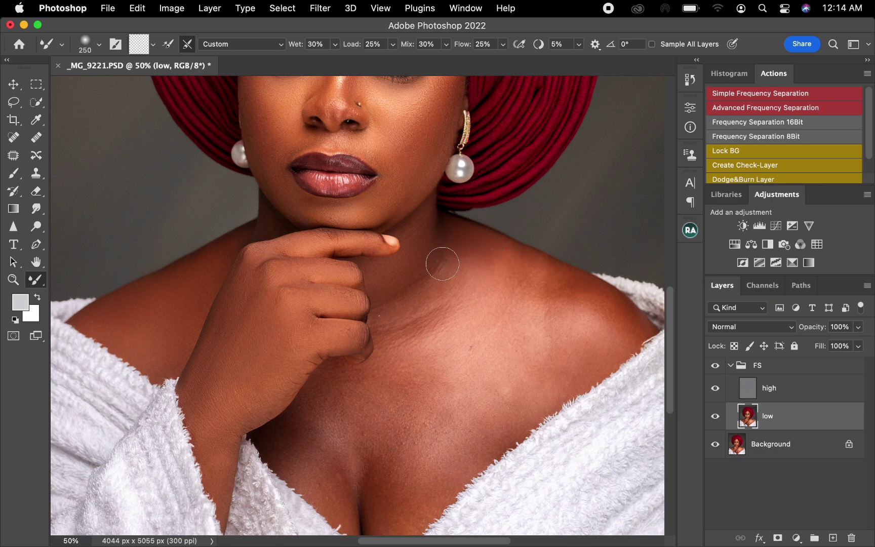
key("bracketright")
mouse_move(499, 263)
left_mouse_down()
mouse_move(520, 263)
mouse_move(540, 279)
mouse_move(521, 268)
left_mouse_up()
Enlarge the brush to 400 px and blend from the picture-right shoulder across the collarbone towards the neck.
key("bracketright")
key("bracketright")
key("bracketleft")
key("bracketright")
key("bracketright")
key("bracketright")
key("bracketright")
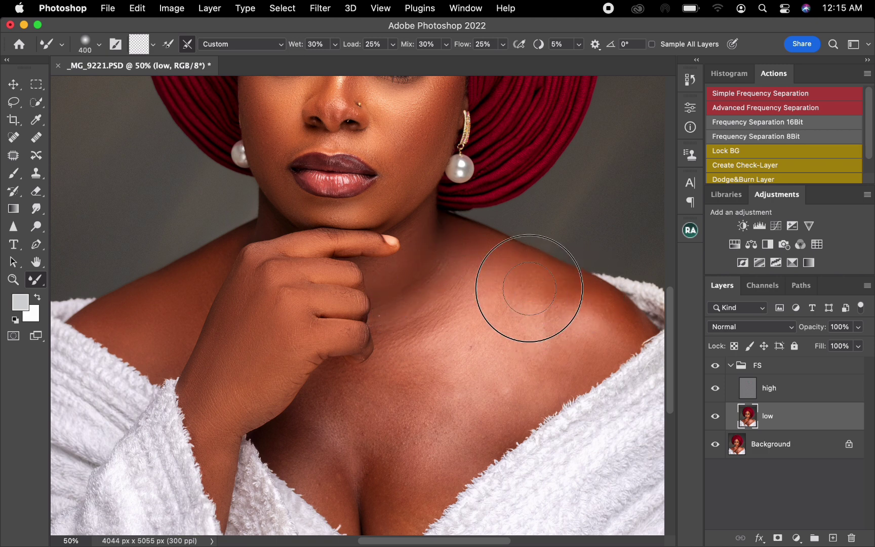
mouse_move(479, 293)
left_mouse_down()
mouse_move(414, 332)
mouse_move(422, 300)
left_mouse_up()
Even out the chest below the hand with a 200 px brush, and the bright picture-right chest area at 400 px.
key("bracketleft")
key("bracketleft")
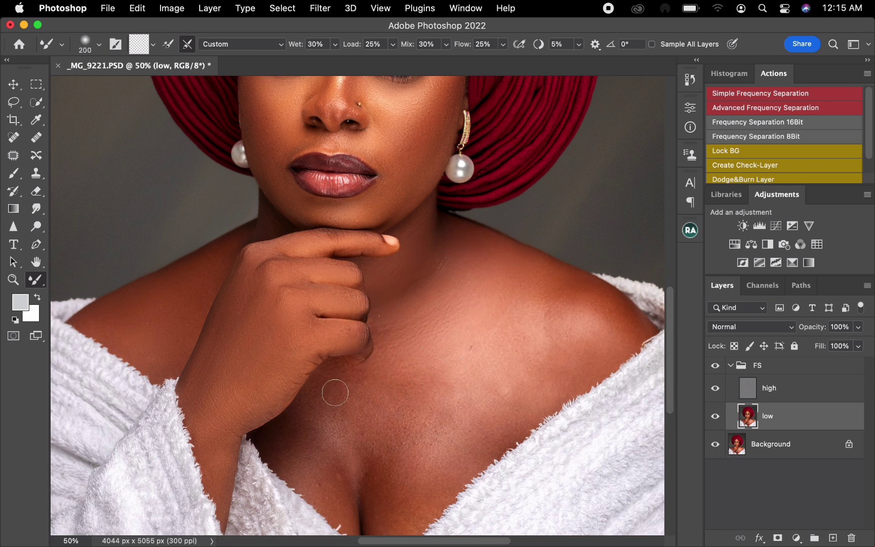
mouse_move(341, 383)
left_mouse_down()
mouse_move(339, 374)
mouse_move(292, 432)
left_mouse_up()
mouse_move(294, 434)
left_mouse_down()
mouse_move(303, 436)
mouse_move(312, 416)
mouse_move(307, 448)
mouse_move(342, 390)
mouse_move(463, 383)
mouse_move(490, 398)
mouse_move(553, 361)
mouse_move(527, 375)
mouse_move(521, 339)
left_mouse_up()
key("bracketright")
key("bracketright")
key("bracketright")
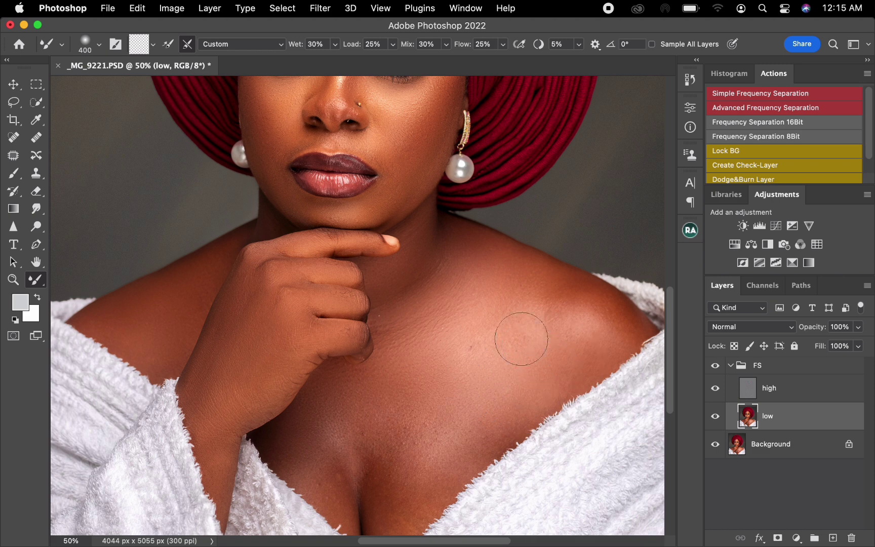
key("bracketright")
key("bracketright")
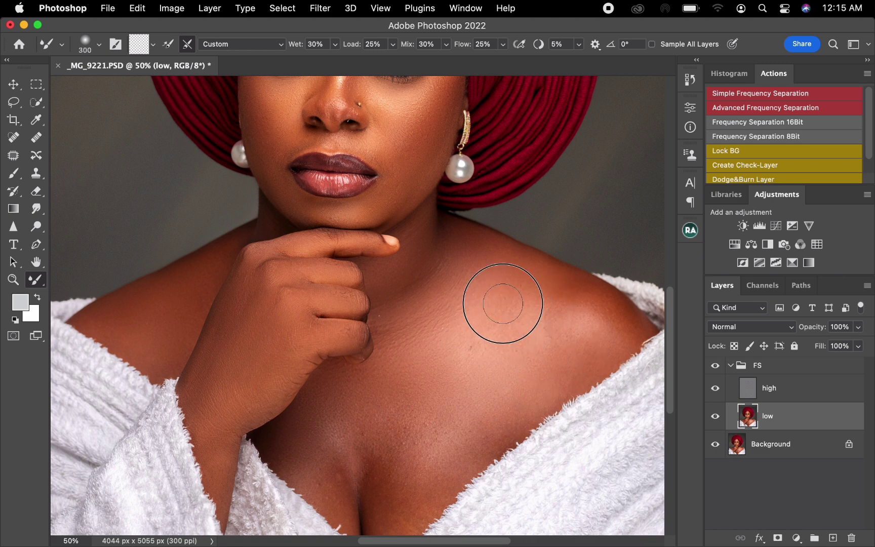
Soften the highlight transitions on the picture-right shoulder and upper chest with a 250 to 400 px brush.
key("bracketleft")
key("bracketleft")
key("bracketleft")
key("bracketleft")
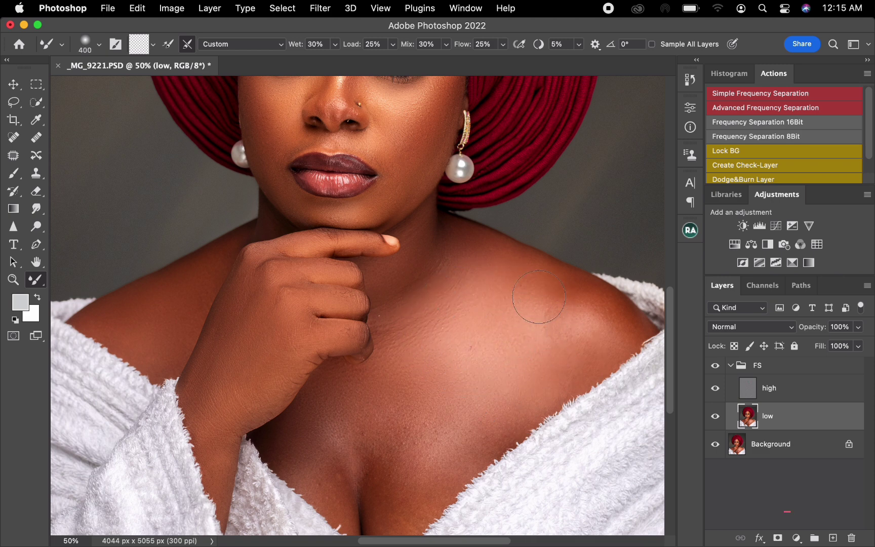
key("bracketright")
key("bracketright")
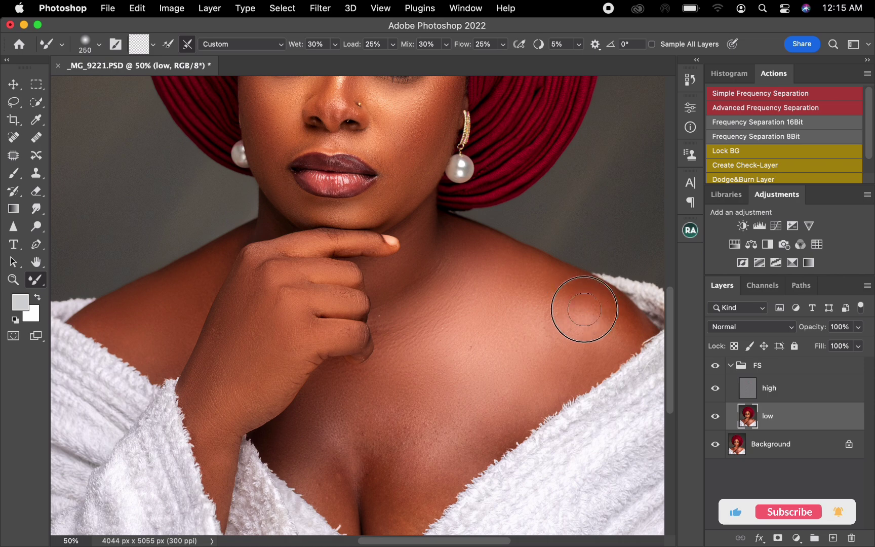
key("bracketright")
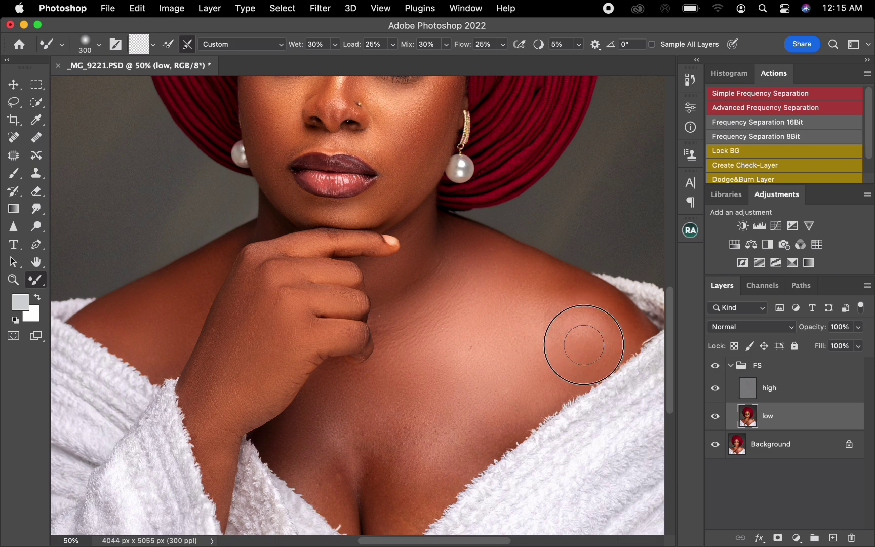
key("bracketright")
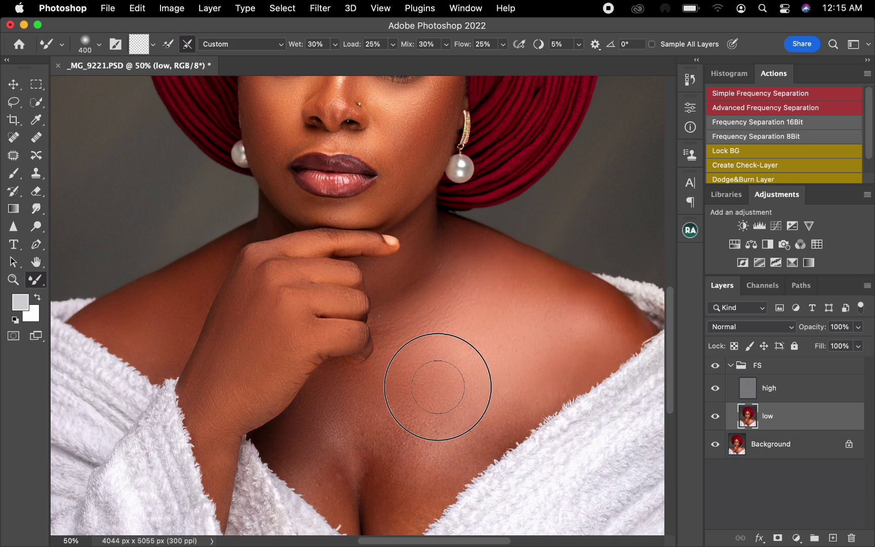
Blend the middle of the chest down towards the cleavage with a 250 to 400 px brush.
key("bracketleft")
key("bracketleft")
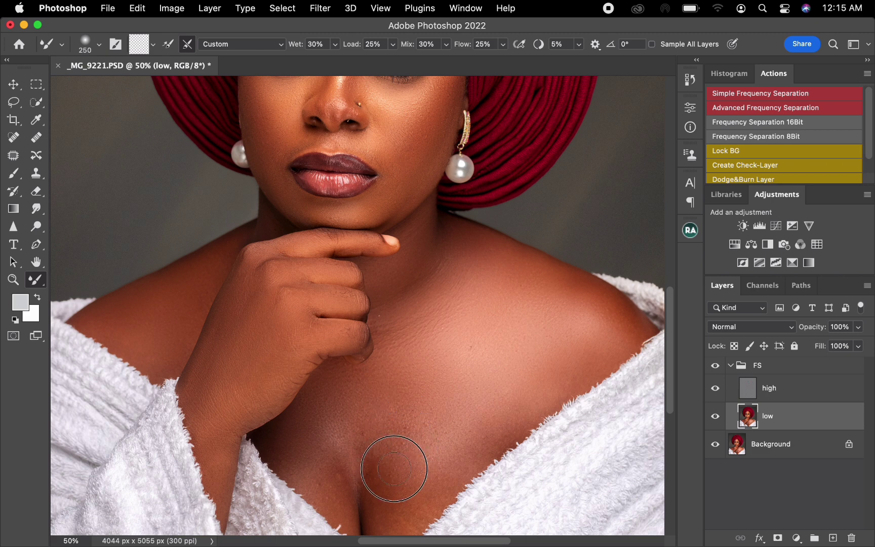
key("bracketright")
key("bracketright")
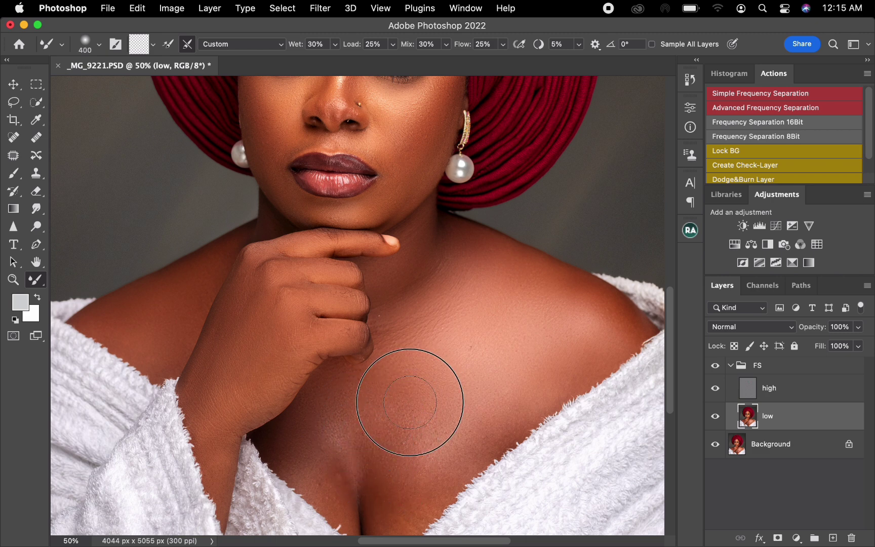
left_click_drag(416, 351, 416, 372)
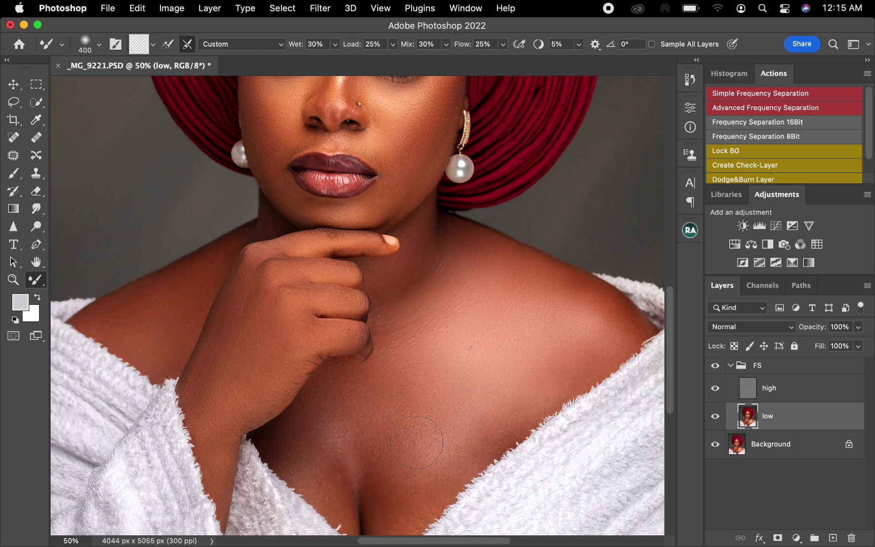
Smooth the tones on both sides of the cleavage with a smaller Mixer Brush, ending at 250 px.
key("bracketleft")
mouse_move(329, 463)
left_mouse_down()
mouse_move(335, 502)
mouse_move(335, 462)
mouse_move(339, 485)
mouse_move(331, 458)
mouse_move(328, 472)
mouse_move(302, 458)
mouse_move(307, 449)
mouse_move(359, 448)
mouse_move(403, 460)
mouse_move(396, 464)
mouse_move(408, 479)
mouse_move(386, 513)
mouse_move(405, 517)
left_mouse_up()
key("bracketright")
key("bracketright")
key("bracketright")
key("bracketleft")
key("bracketleft")
key("bracketleft")
key("bracketleft")
key("bracketright")
key("super+minus")
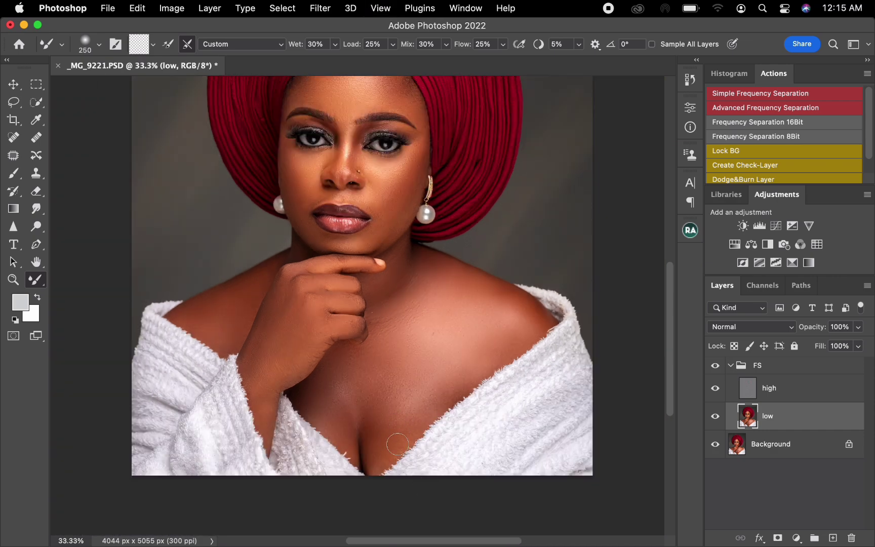
Enlarge the brush from 300 to 500 px and blend broad tones from the cleavage up across the central chest.
key("bracketright")
key("bracketright")
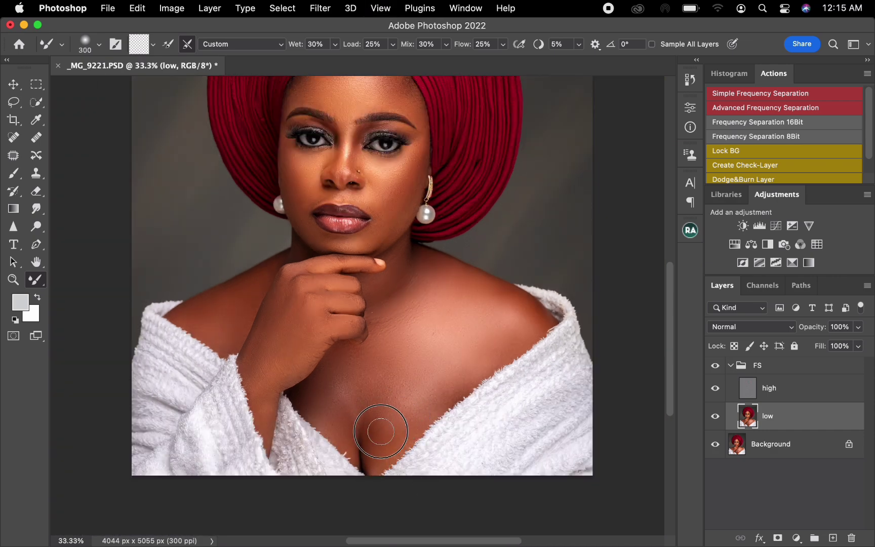
key("bracketright")
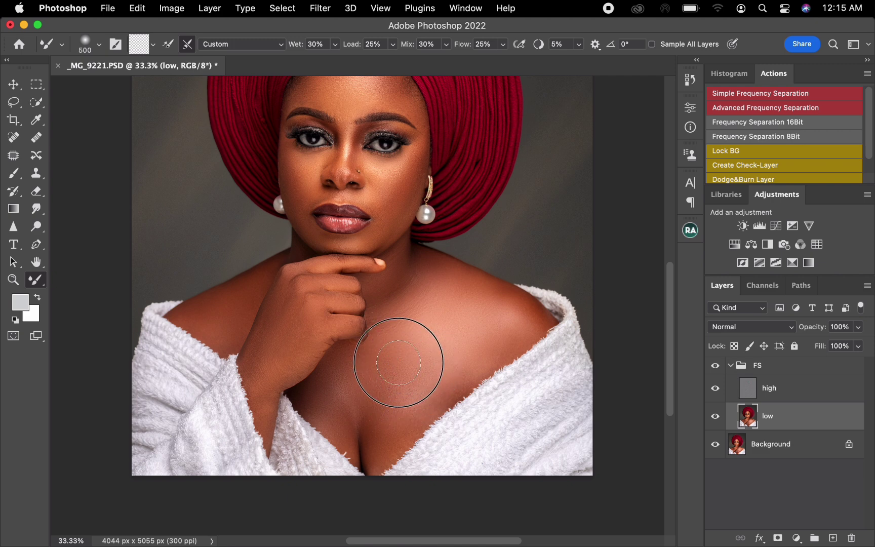
mouse_move(417, 337)
left_mouse_down()
mouse_move(423, 378)
mouse_move(408, 407)
mouse_move(444, 376)
mouse_move(434, 361)
left_mouse_up()
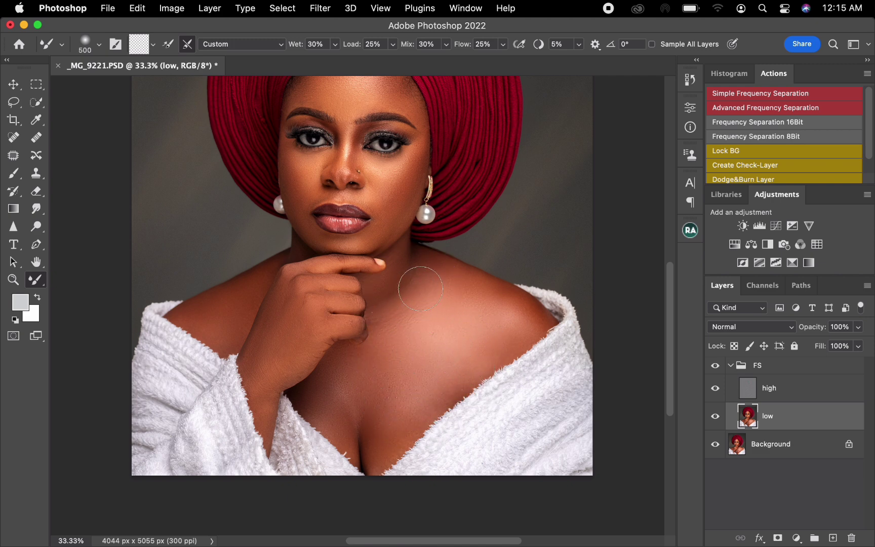
Blend the neck base into the upper chest, touch up below the hand with a smaller brush, and select the high layer.
key("bracketright")
mouse_move(425, 282)
left_mouse_down()
mouse_move(403, 313)
mouse_move(387, 311)
mouse_move(440, 298)
mouse_move(489, 300)
mouse_move(498, 303)
mouse_move(496, 332)
mouse_move(427, 394)
mouse_move(395, 362)
mouse_move(381, 378)
mouse_move(396, 319)
left_mouse_up()
key("bracketright")
key("bracketleft")
key("bracketleft")
key("bracketleft")
key("bracketleft")
left_click_drag(355, 356, 359, 352)
key("bracketright")
left_click(768, 398)
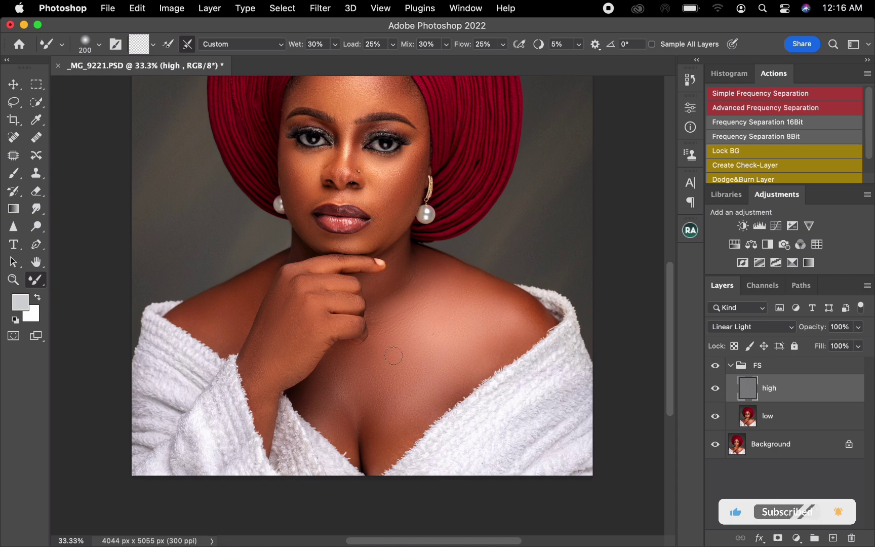
Clean the small marks on the upper chest of the high layer with a 30 px Clone Stamp.
key("super+equal")
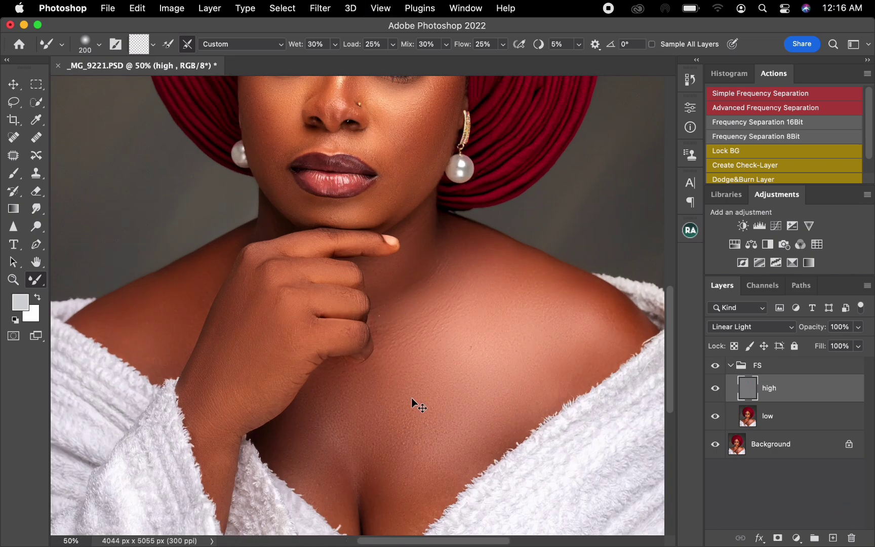
key("super+equal")
key("super+equal")
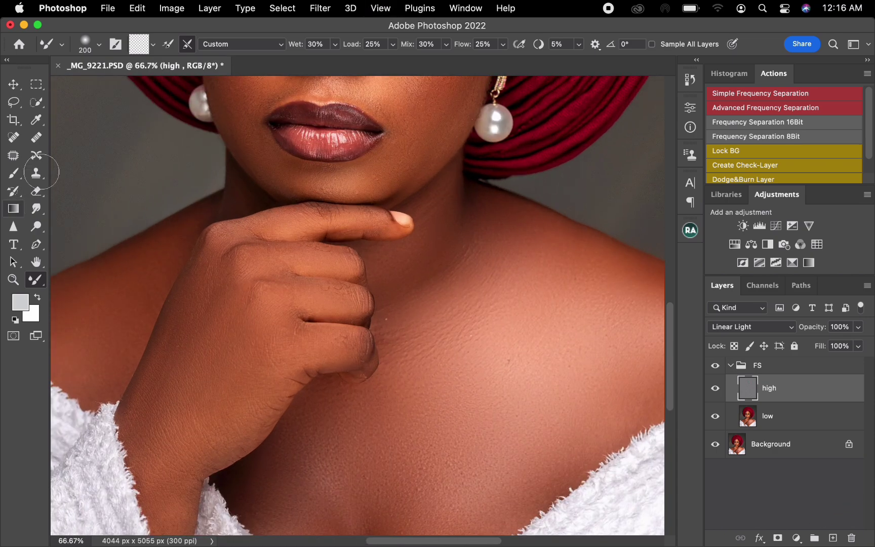
left_click(37, 175)
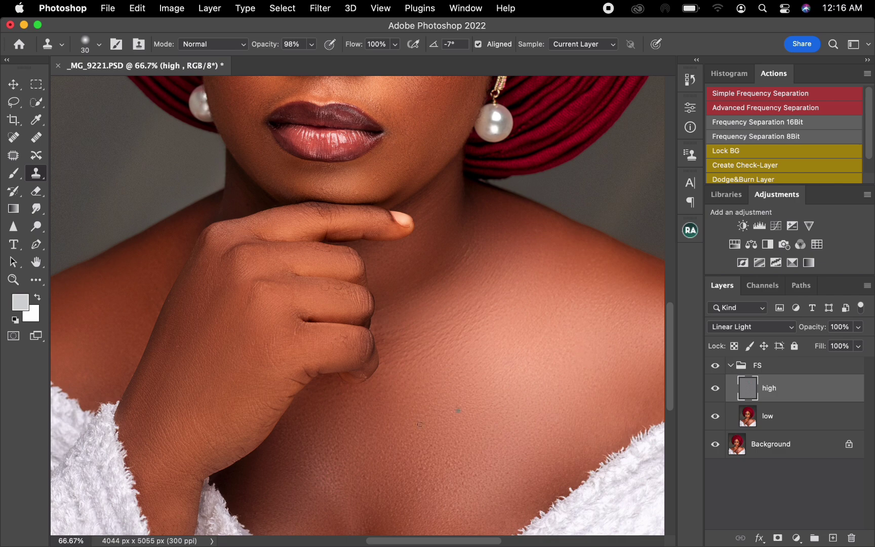
scroll(420, 424, "down", 5)
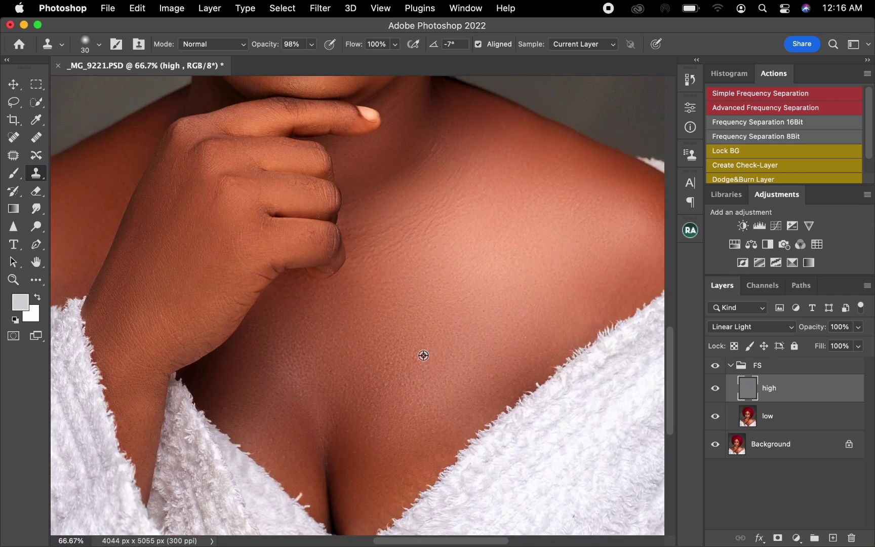
Clone clean skin texture over the remaining marks on the lower chest, below the fingers and on the back of the hand.
left_click(408, 370, "alt")
left_click(286, 431, "alt")
left_click(333, 270)
left_click(147, 258, "alt")
left_click(143, 243)
Blend the tones on the low layer from the cleavage up into the chest with an enlarged Mixer Brush.
key("super+minus")
key("super+minus")
key("super+minus")
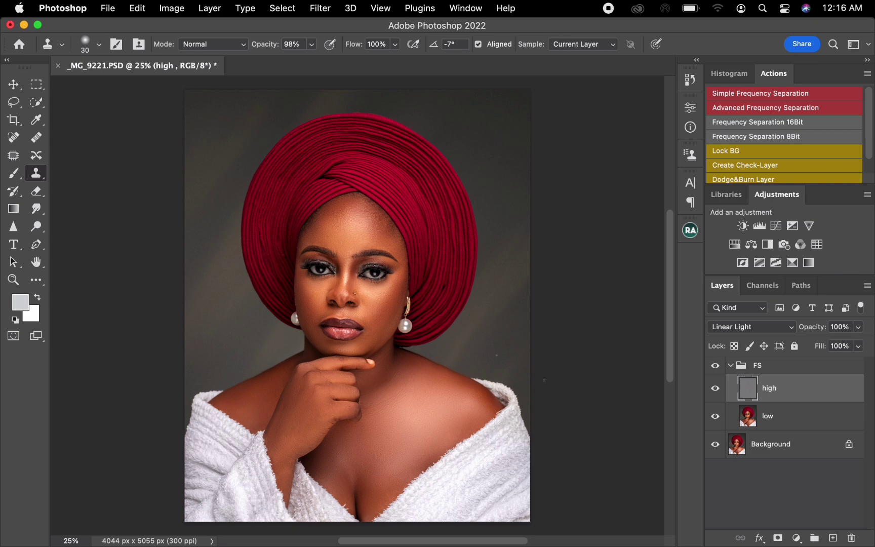
left_click(734, 422)
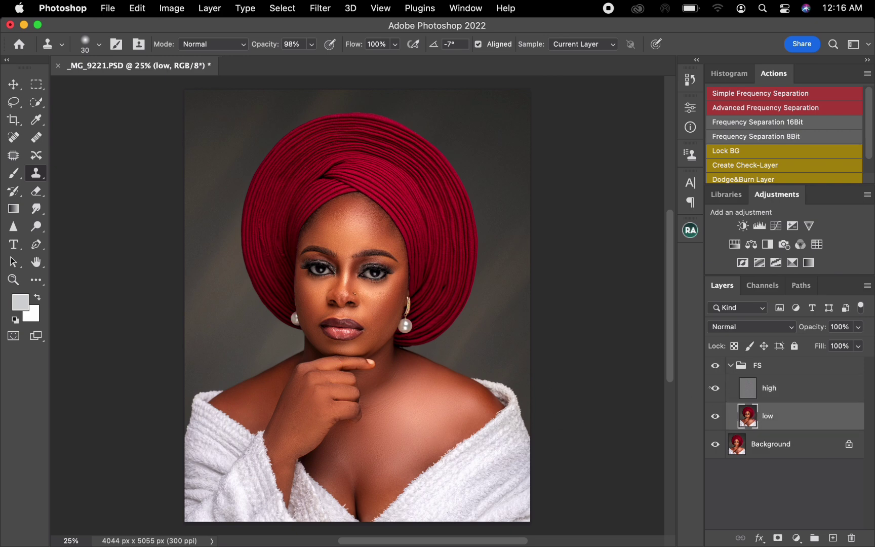
left_click(39, 283)
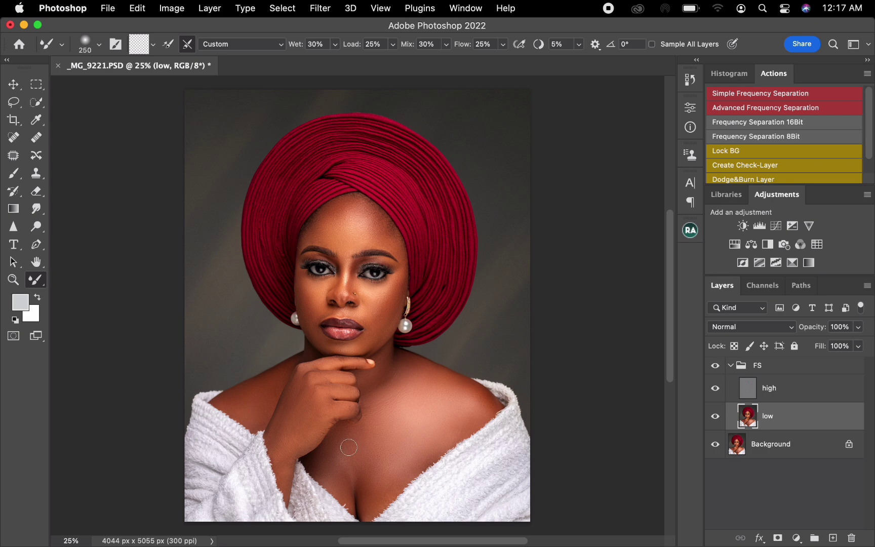
key("bracketright")
key("bracketright")
key("bracketright")
mouse_move(375, 494)
left_mouse_down()
mouse_move(416, 450)
mouse_move(399, 388)
left_mouse_up()
Smooth the forearm tones with the Mixer Brush, ending at 300 px, and compare the FS group's retouching with the original.
key("bracketright")
key("bracketright")
key("bracketright")
left_click_drag(285, 465, 284, 476)
key("bracketleft")
left_click(716, 366)
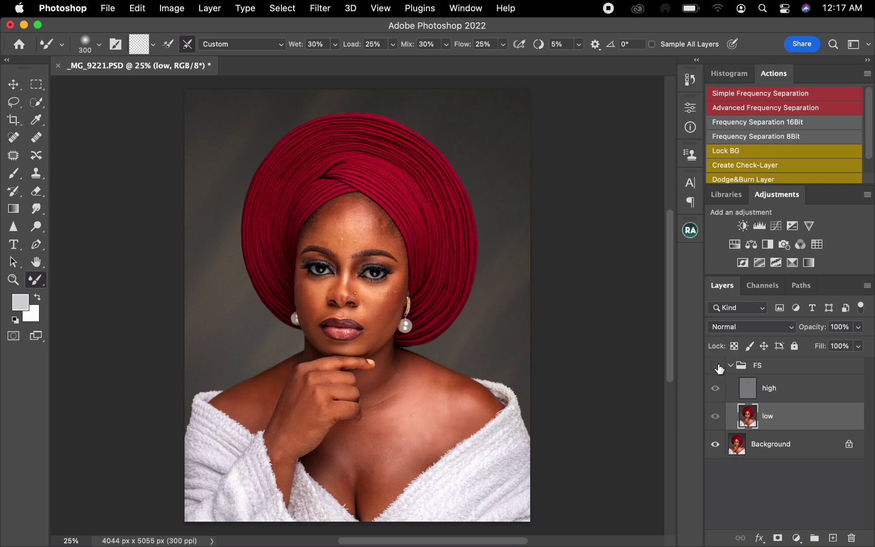
left_click(715, 366)
Blend the tones around the neck base and upper chest, varying the Mixer Brush from 400 down to 250 px.
key("bracketright")
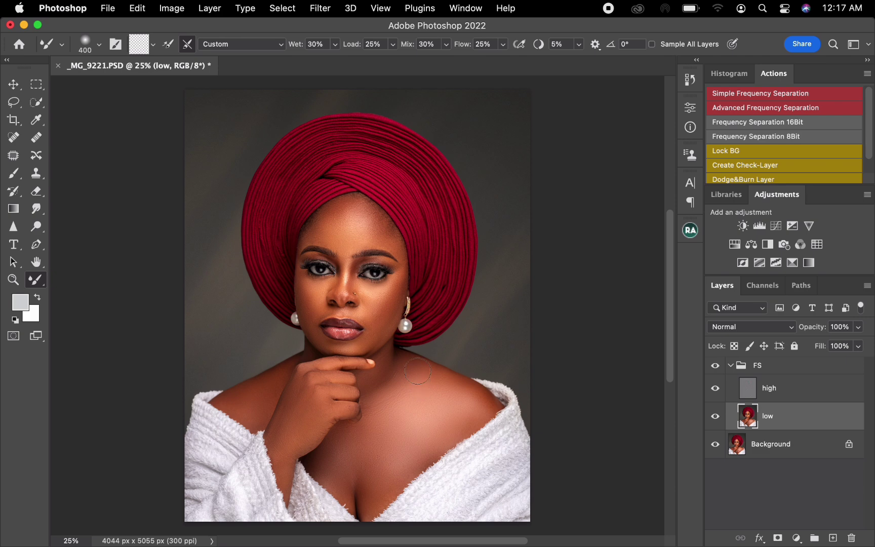
key("bracketright")
key("bracketleft")
key("bracketright")
key("bracketleft")
key("bracketleft")
key("bracketleft")
key("bracketright")
key("bracketright")
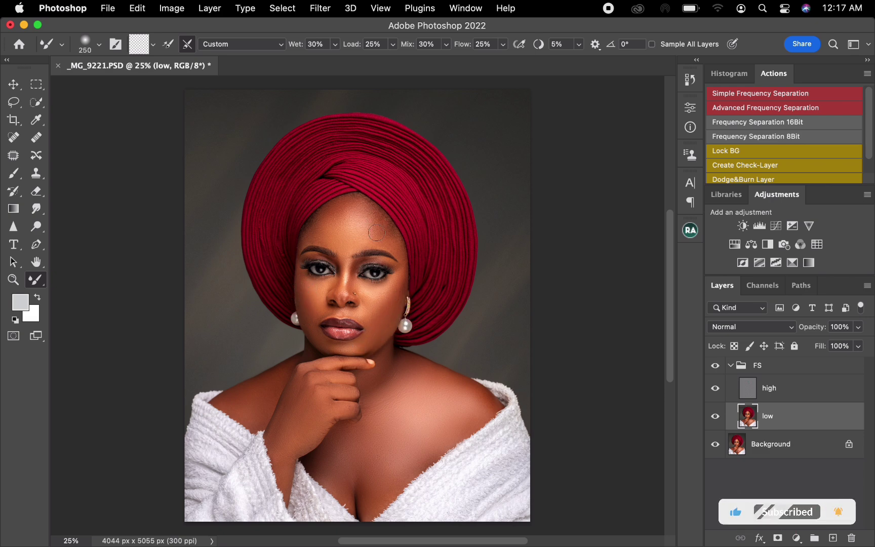
Blend the forehead tones with the Mixer Brush enlarged from 300 to 400 px, and compare the FS group with the original.
key("bracketright")
key("bracketright")
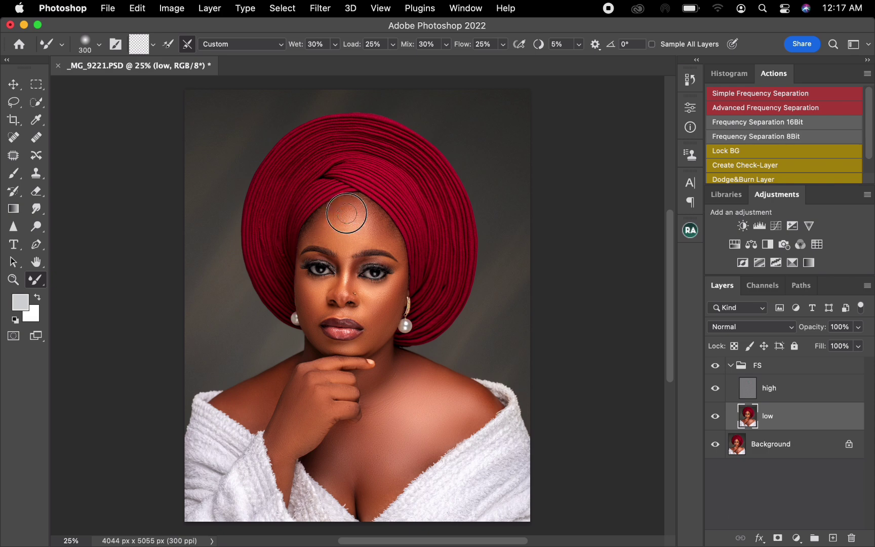
key("bracketleft")
key("bracketright")
key("bracketright")
key("bracketright")
key("bracketright")
key("bracketright")
key("bracketright")
left_click(715, 364)
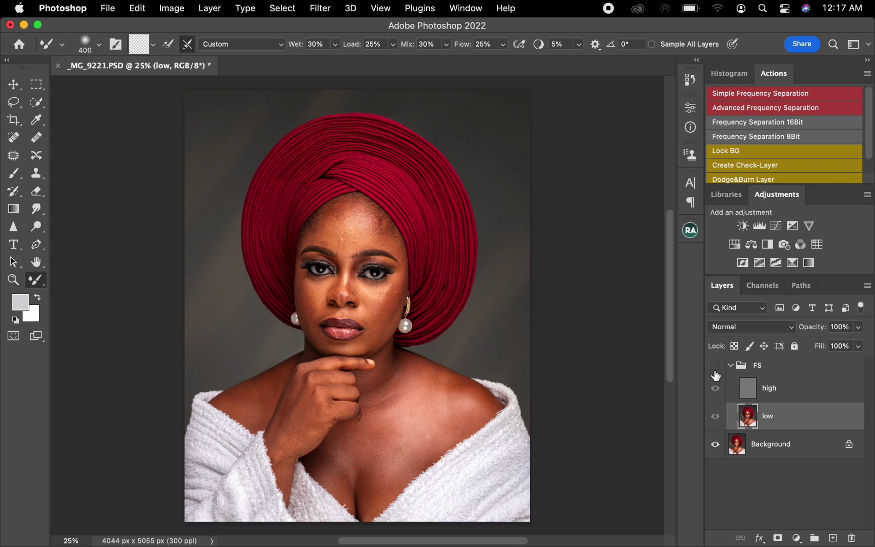
left_click(716, 366)
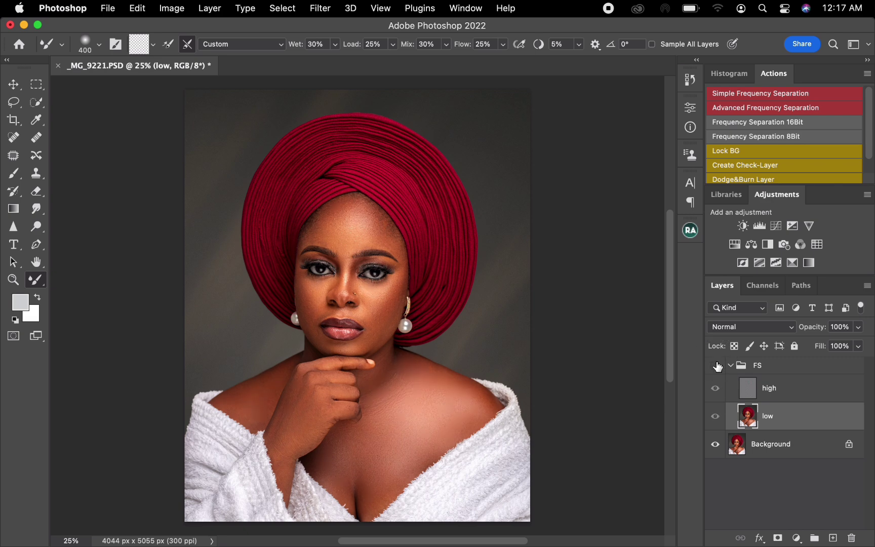
left_click(715, 366)
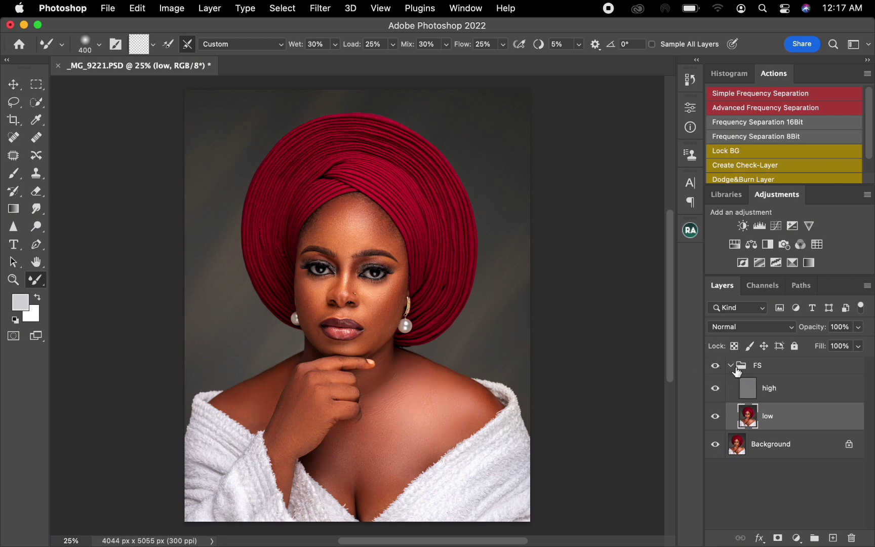